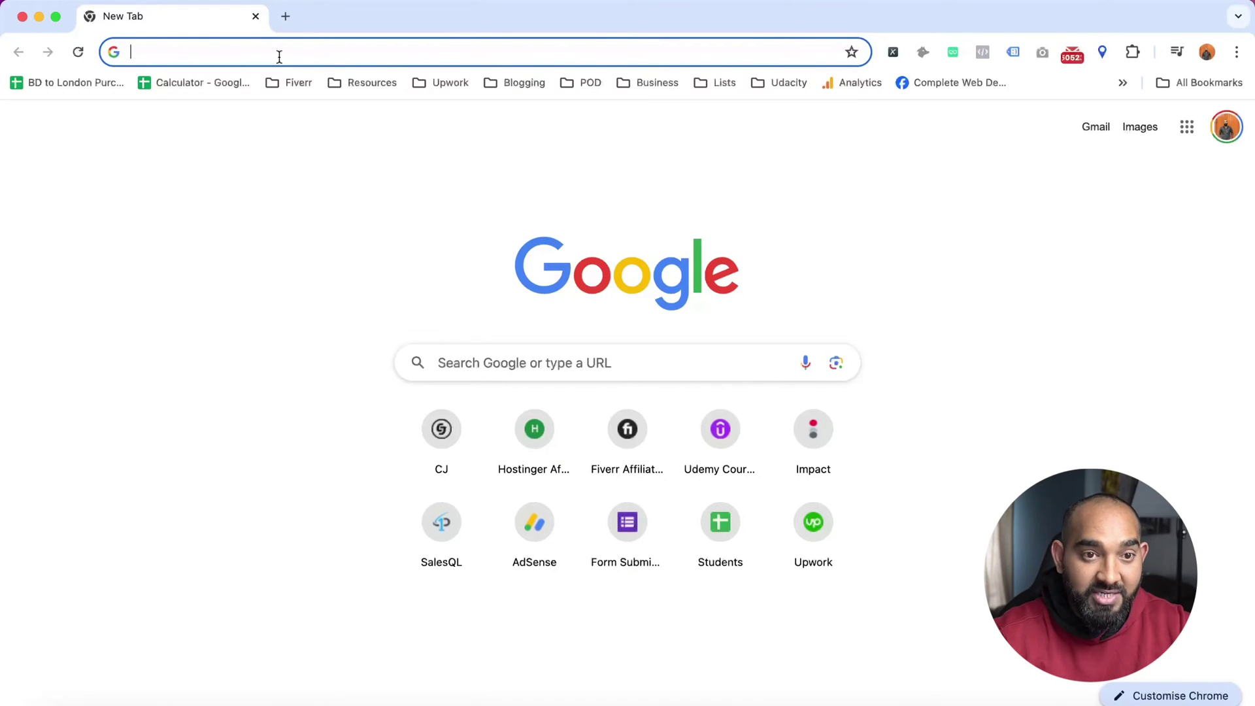
# Step: Open rafys.net/gmaps and review the Free $0, Professional $39 and Business $99 plans
pyautogui.write('rafys.net/')
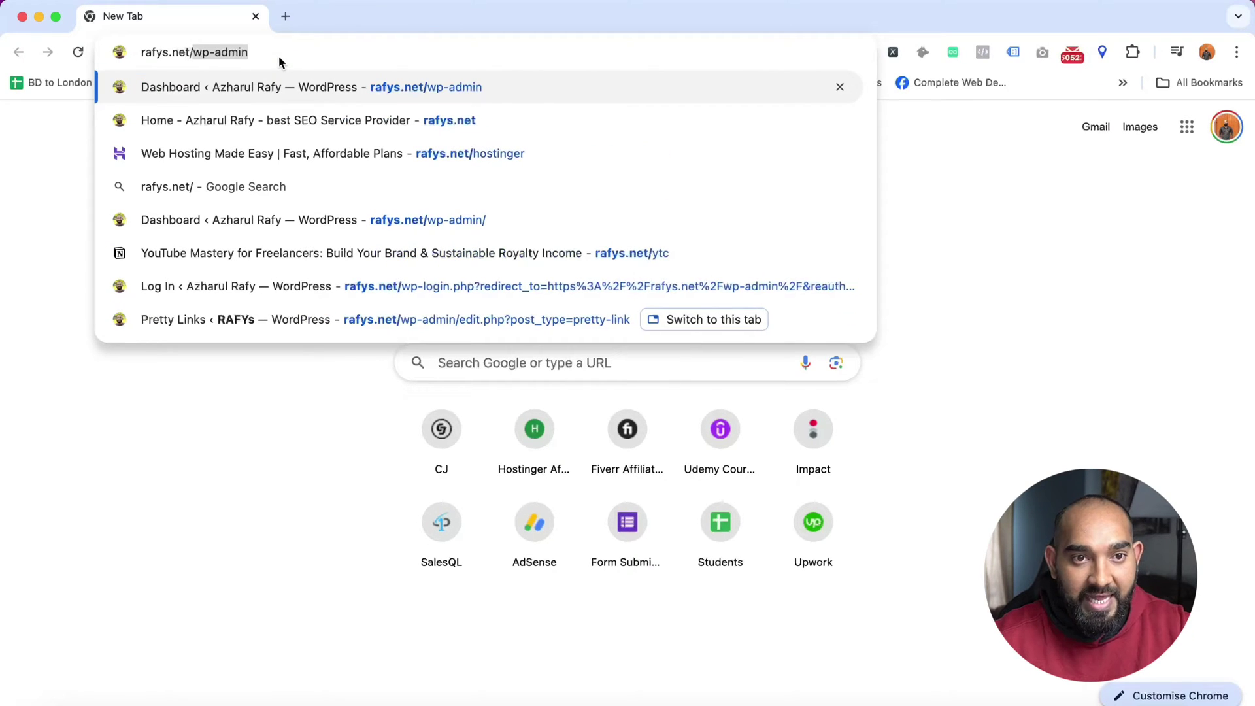
pyautogui.write('gmaps')
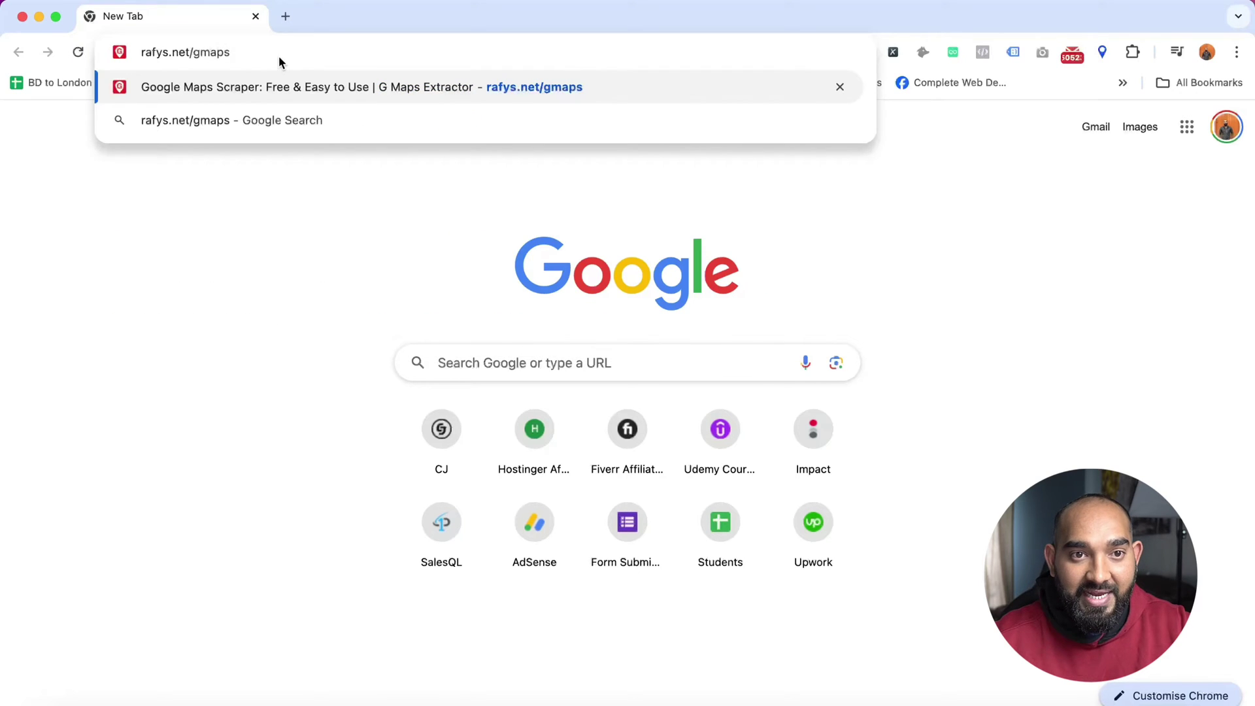
pyautogui.press('Return')
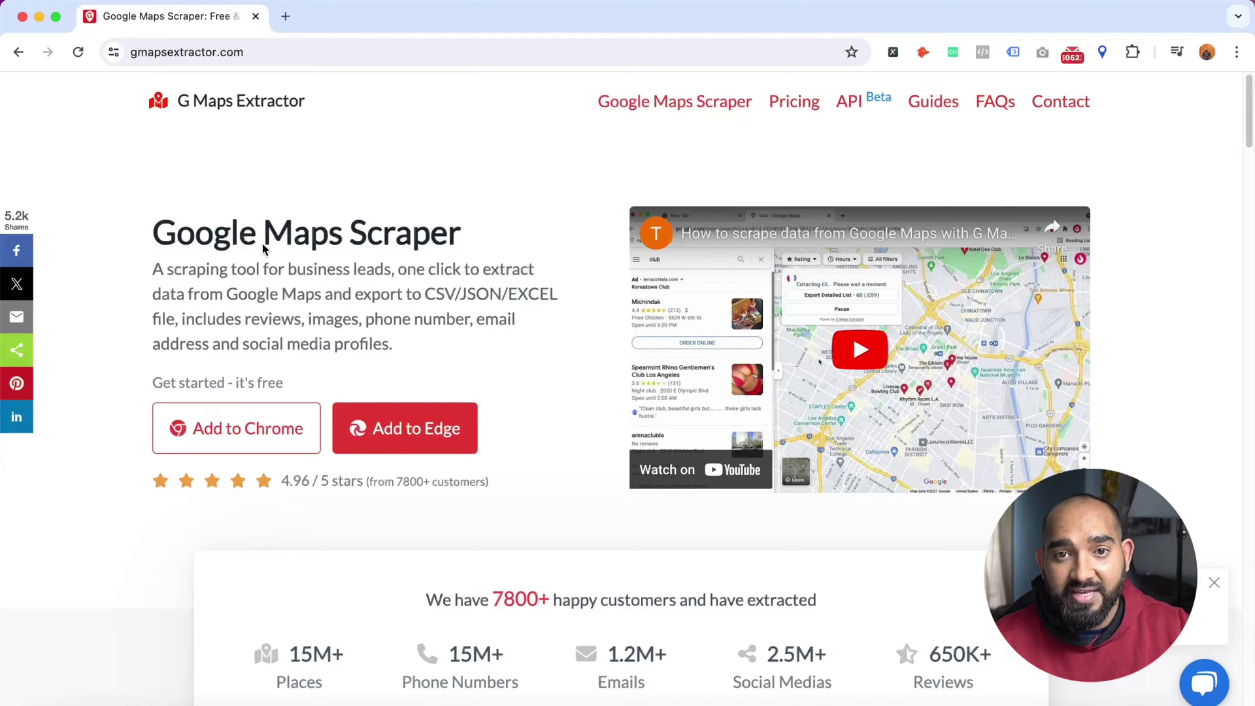
pyautogui.click(771, 119)
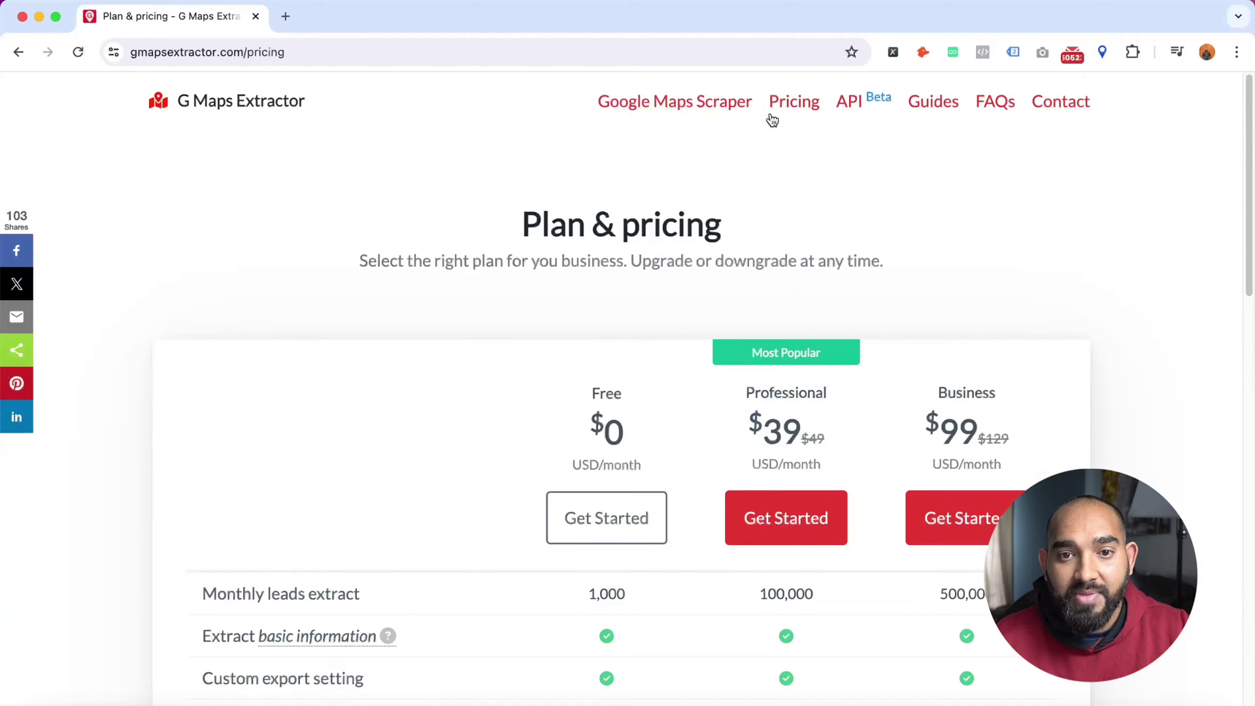
pyautogui.scroll(-1, 638, 360)
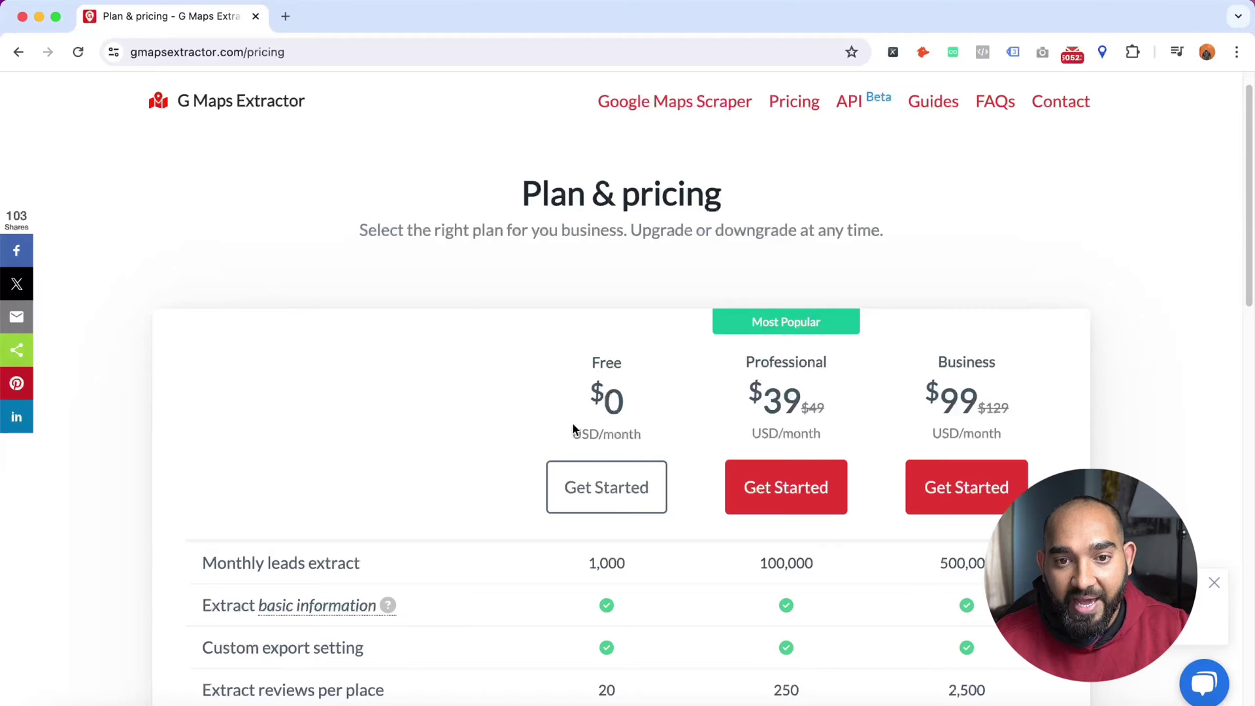
pyautogui.doubleClick(602, 566)
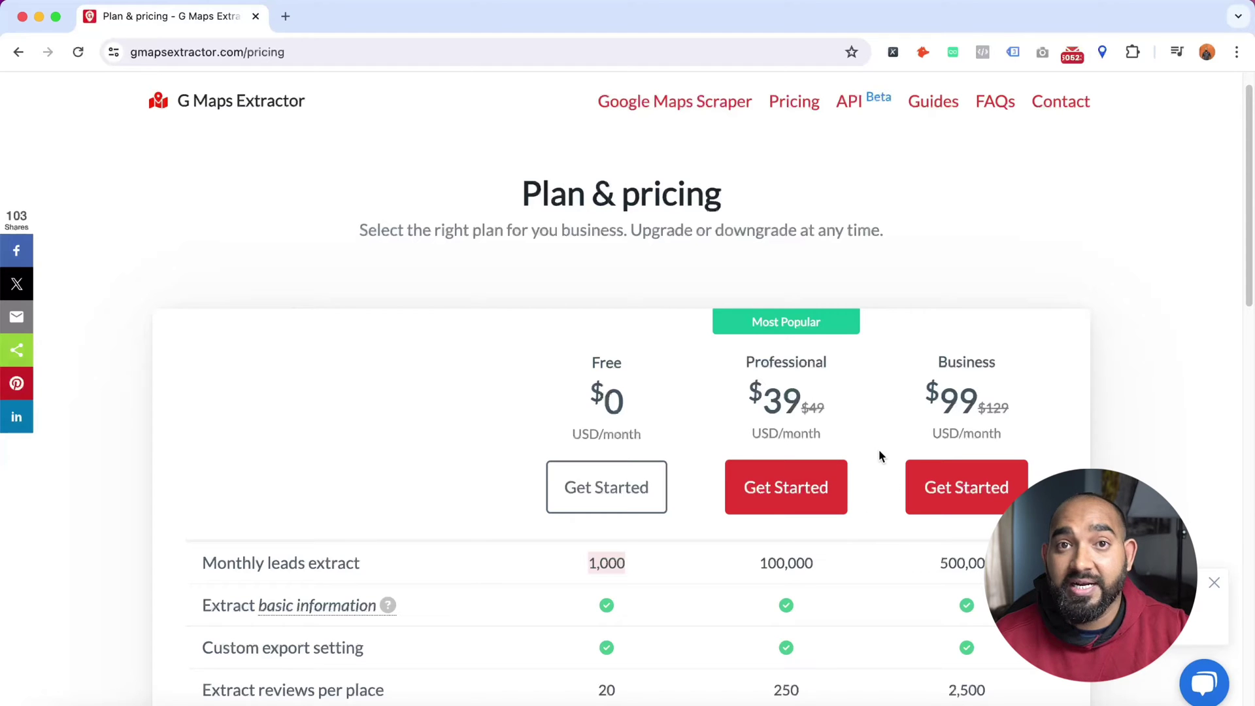
pyautogui.scroll(1, 259, 447)
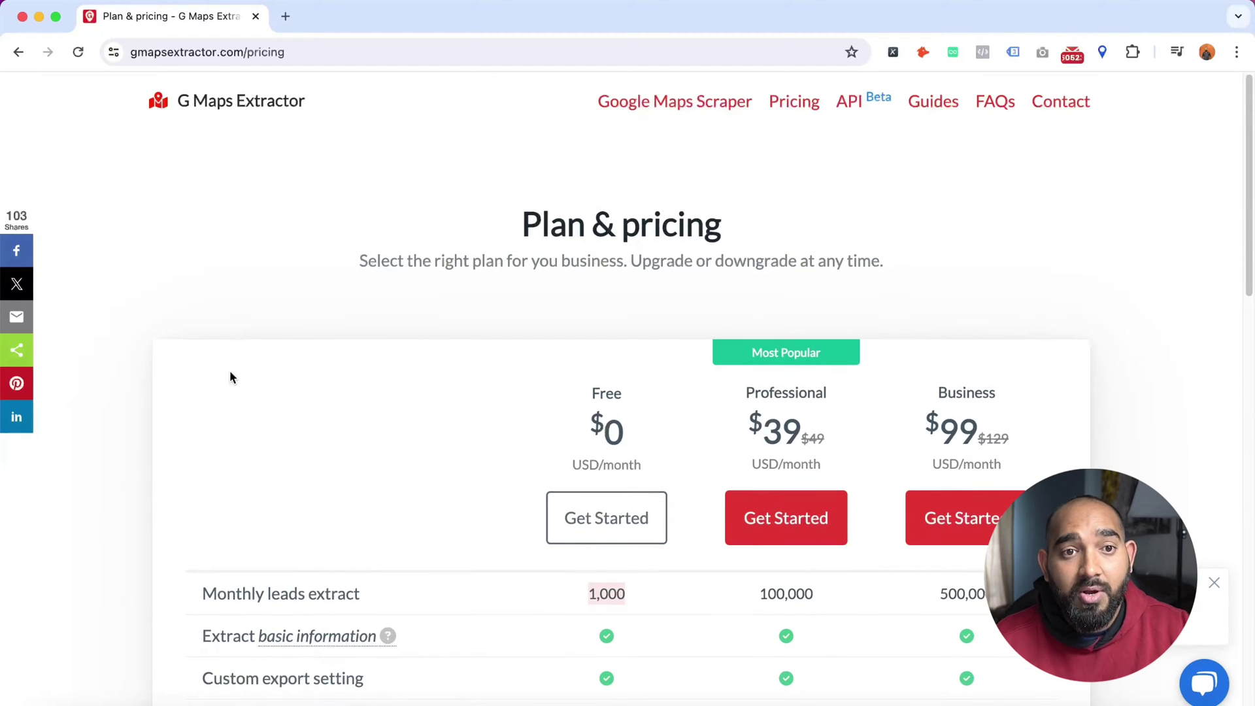
# Step: Download G-MAPS-EXTRACTOR-v2.2.23-Chrome.zip into Downloads and confirm it in the download history
pyautogui.click(236, 106)
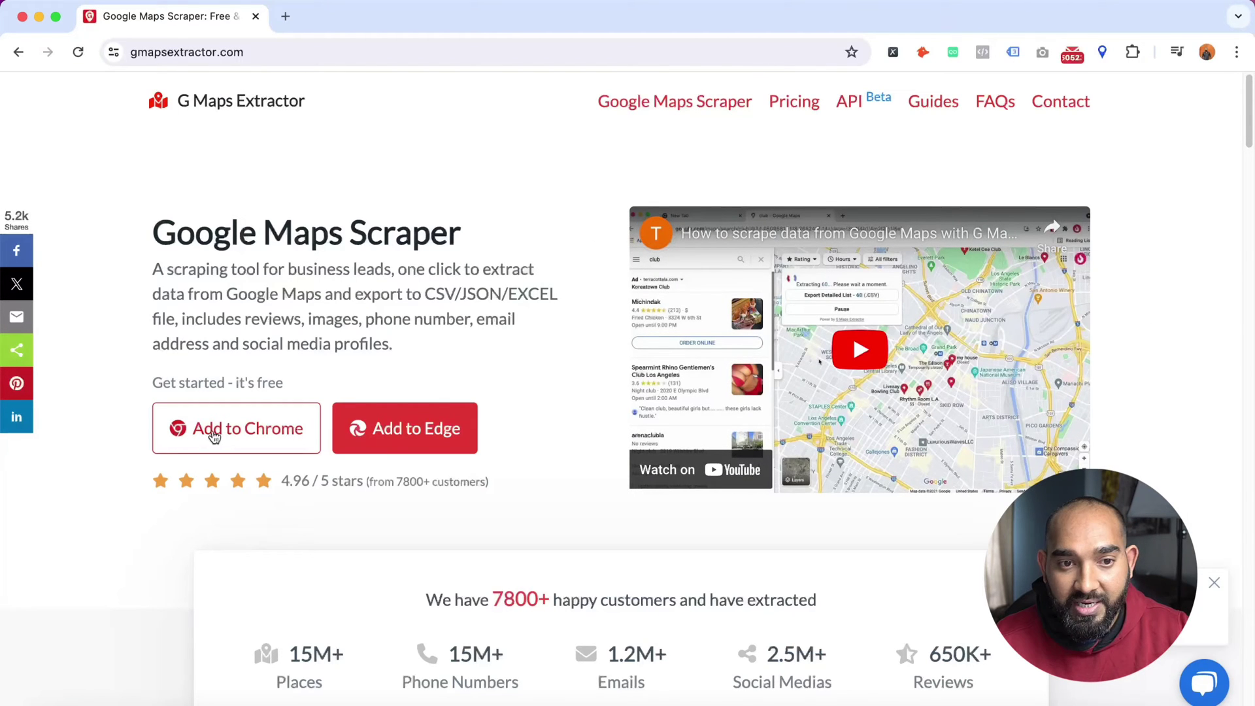
pyautogui.click(247, 435)
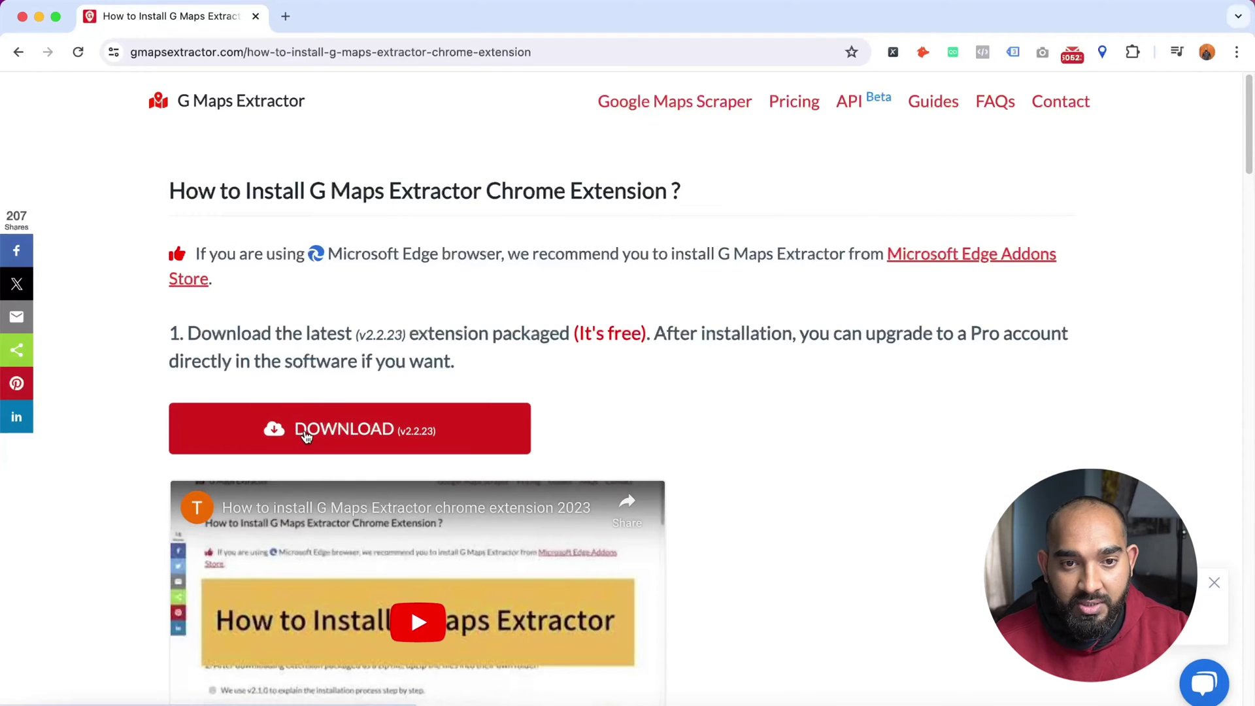
pyautogui.click(305, 432)
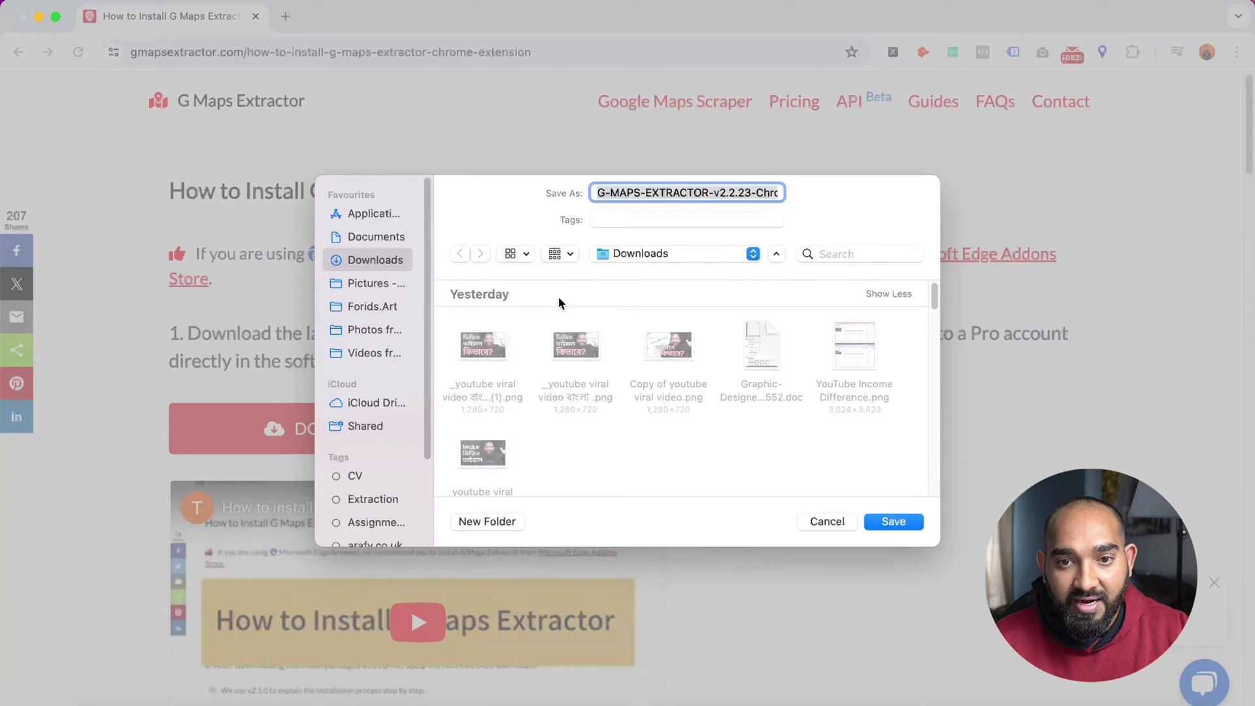
pyautogui.click(896, 522)
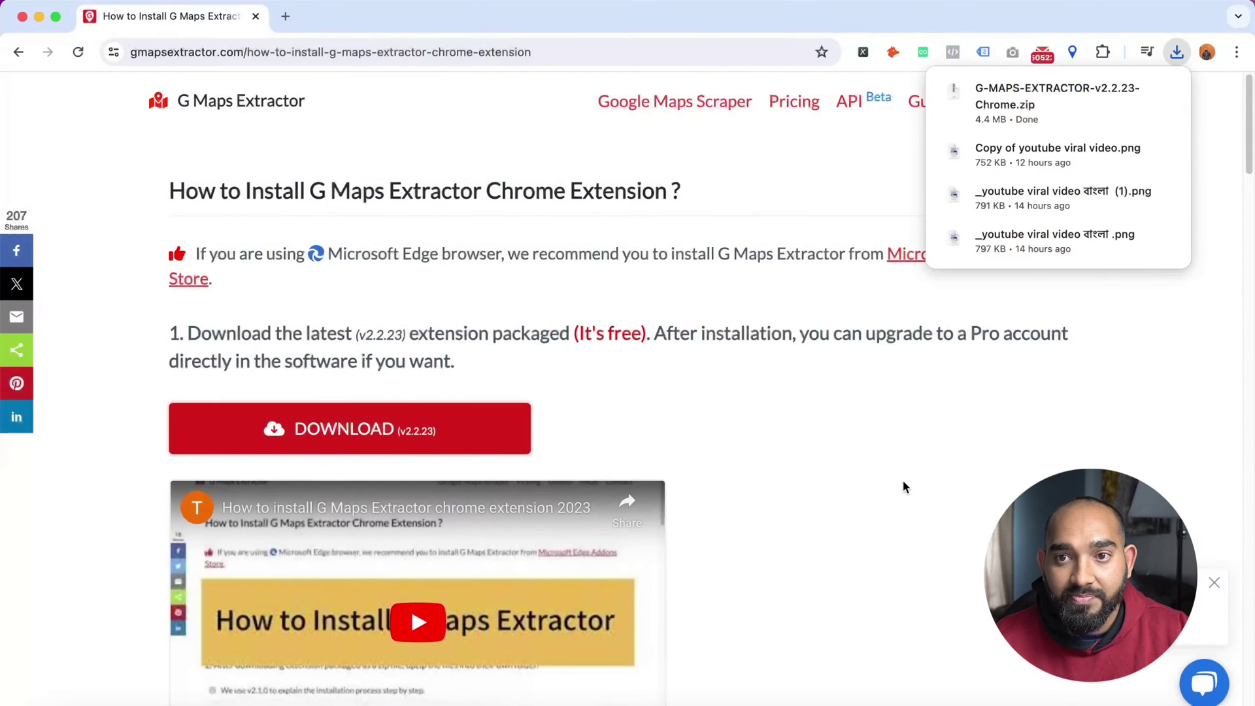
pyautogui.click(1183, 55)
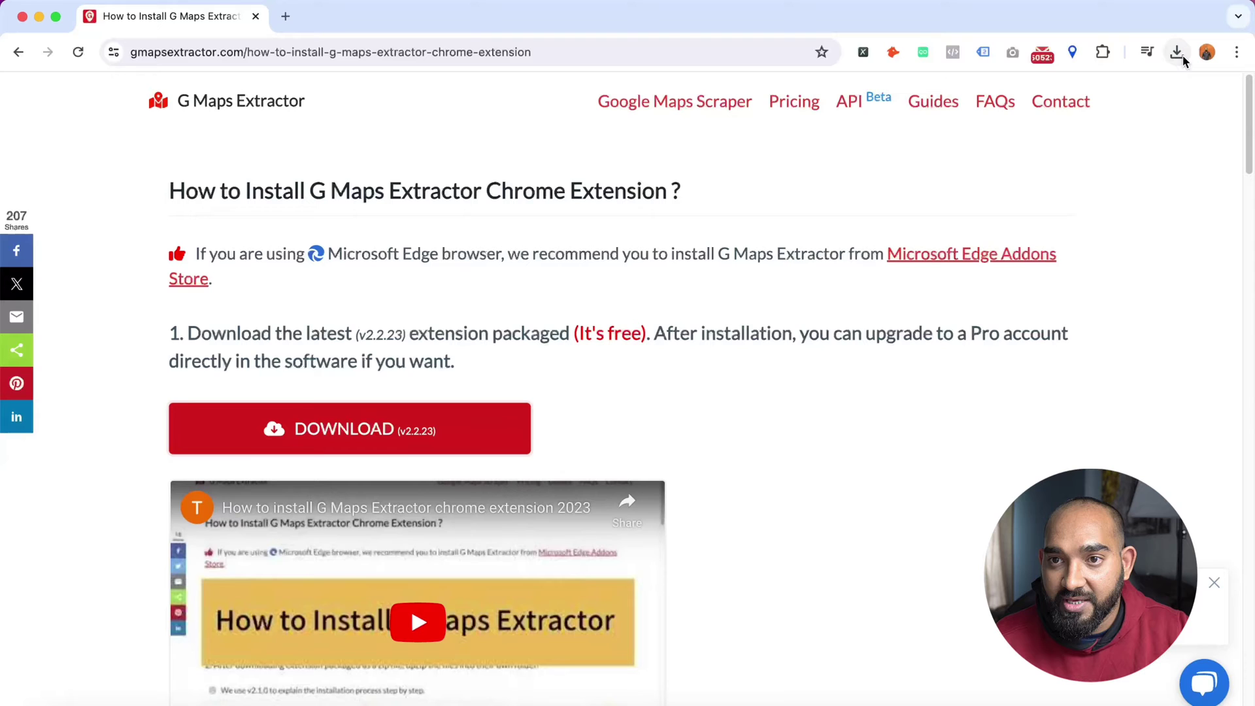
pyautogui.click(1180, 53)
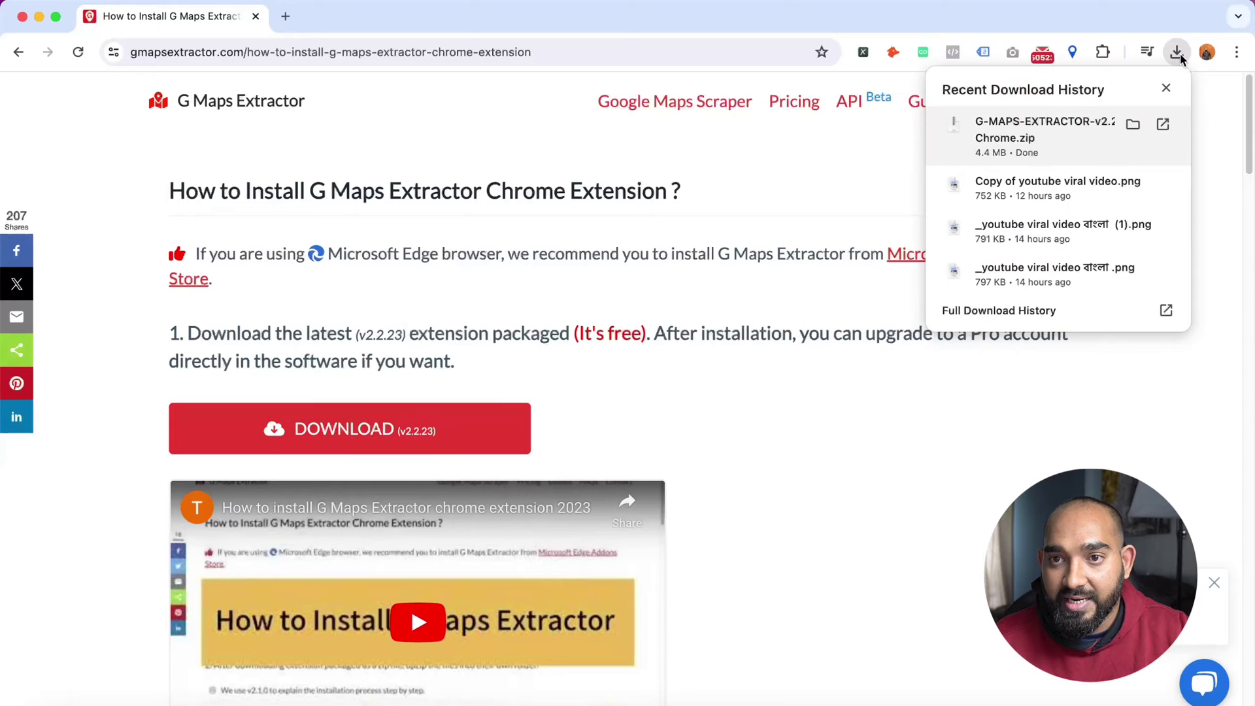
# Step: Extract the zip in Downloads and check the 18-item G-MAPS-EXTRACTOR Chrome folder
pyautogui.click(1134, 124)
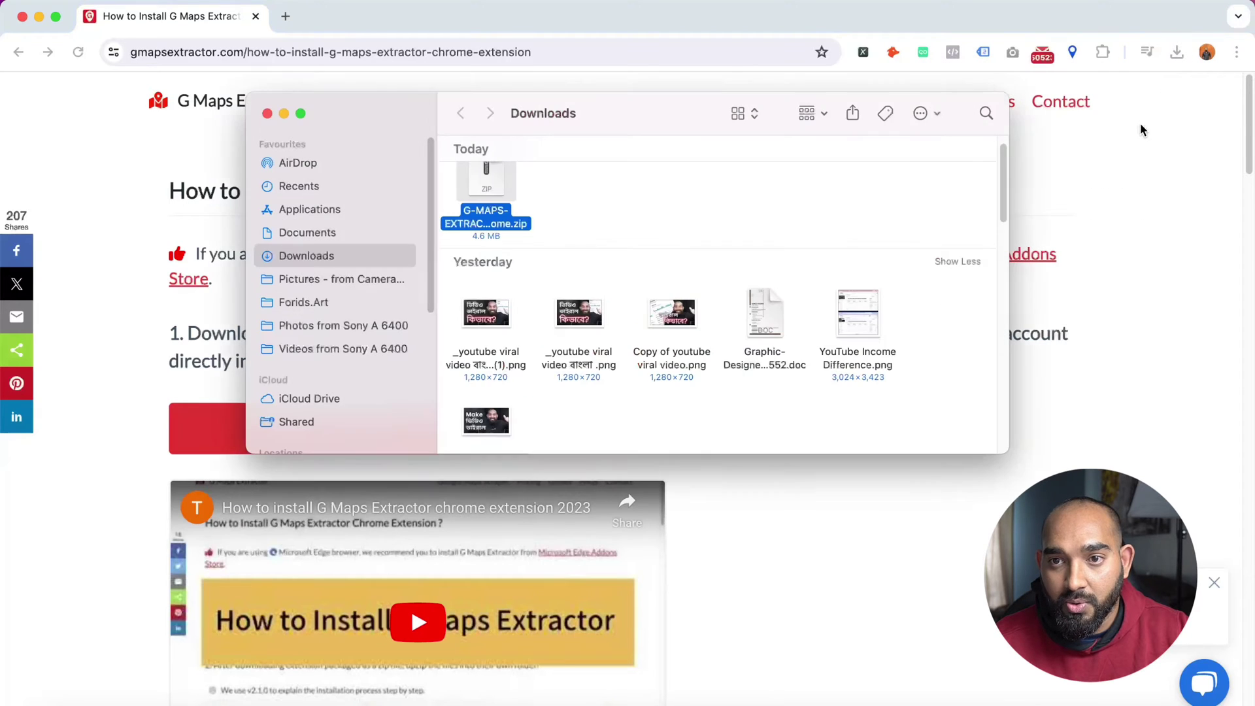
pyautogui.doubleClick(506, 189)
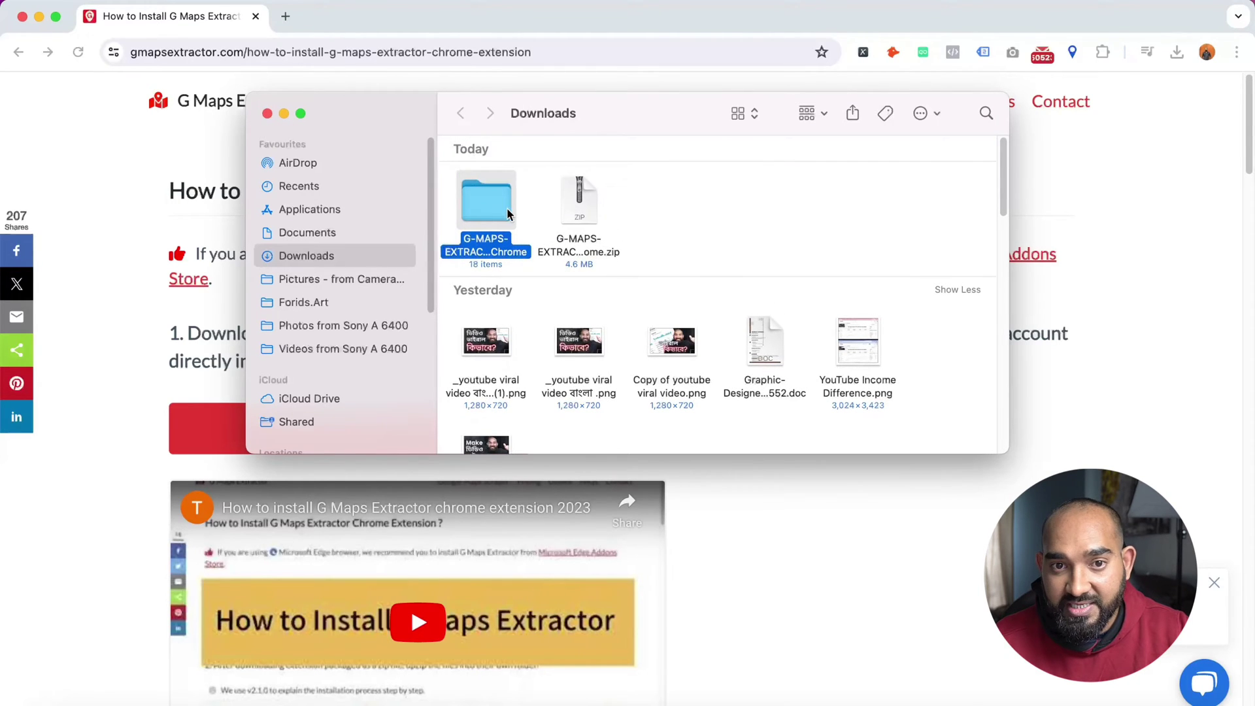
pyautogui.doubleClick(500, 209)
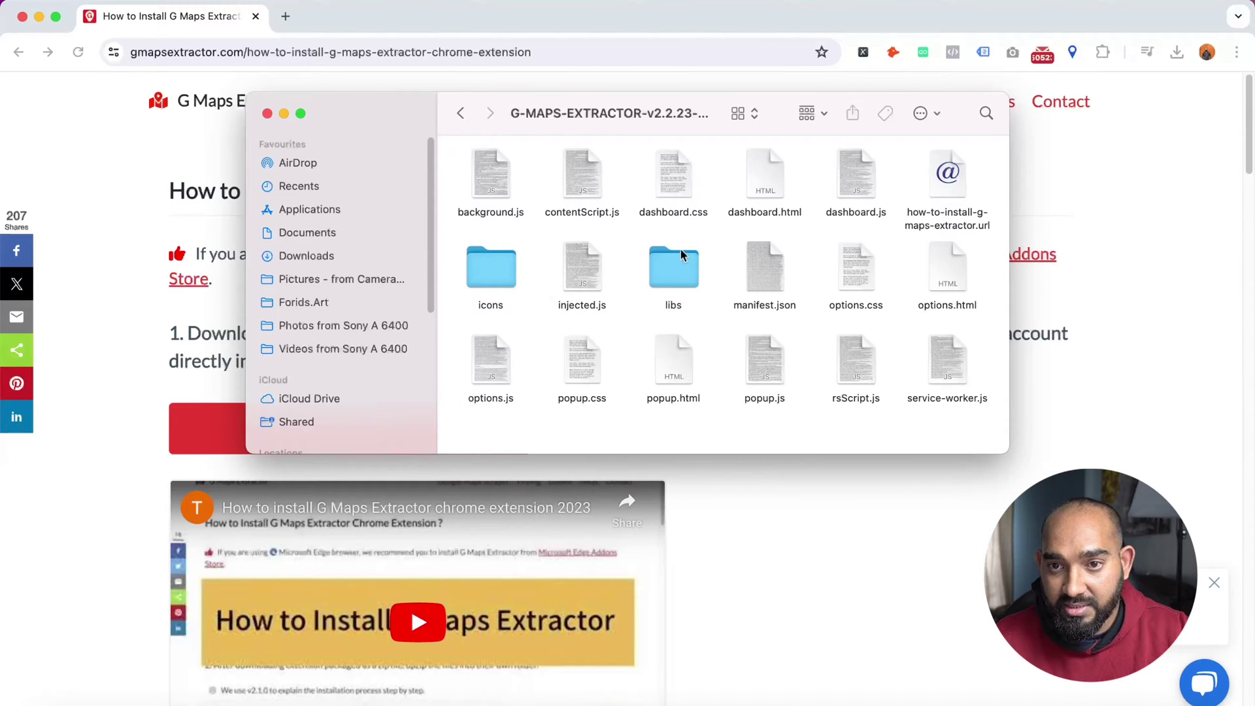
pyautogui.click(461, 113)
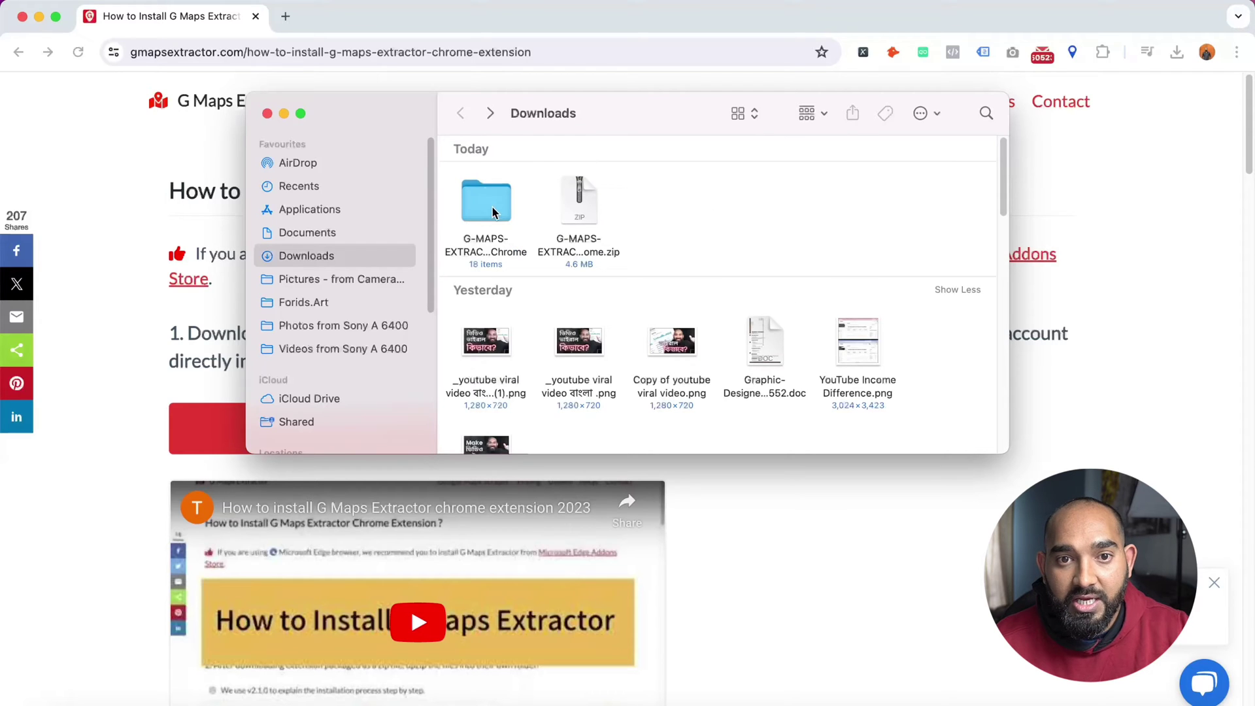
pyautogui.click(493, 212)
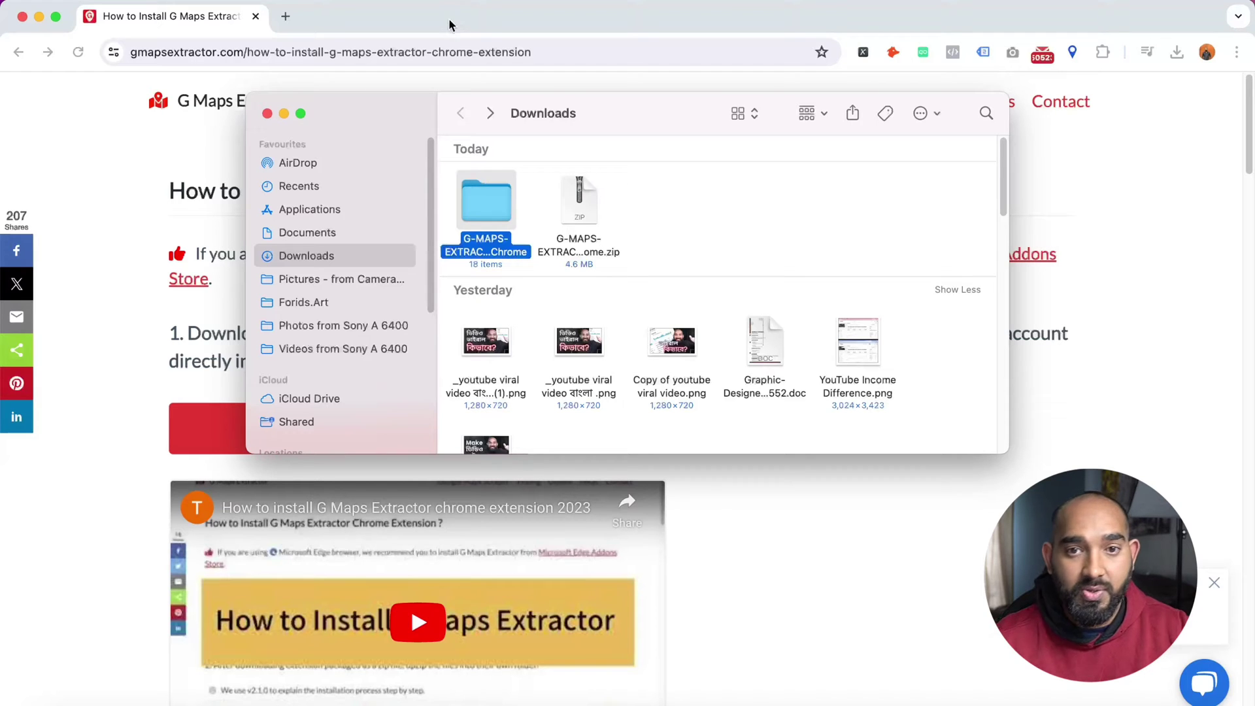
# Step: Open Chrome's Manage Extensions page and make sure Developer mode is on
pyautogui.click(1159, 170)
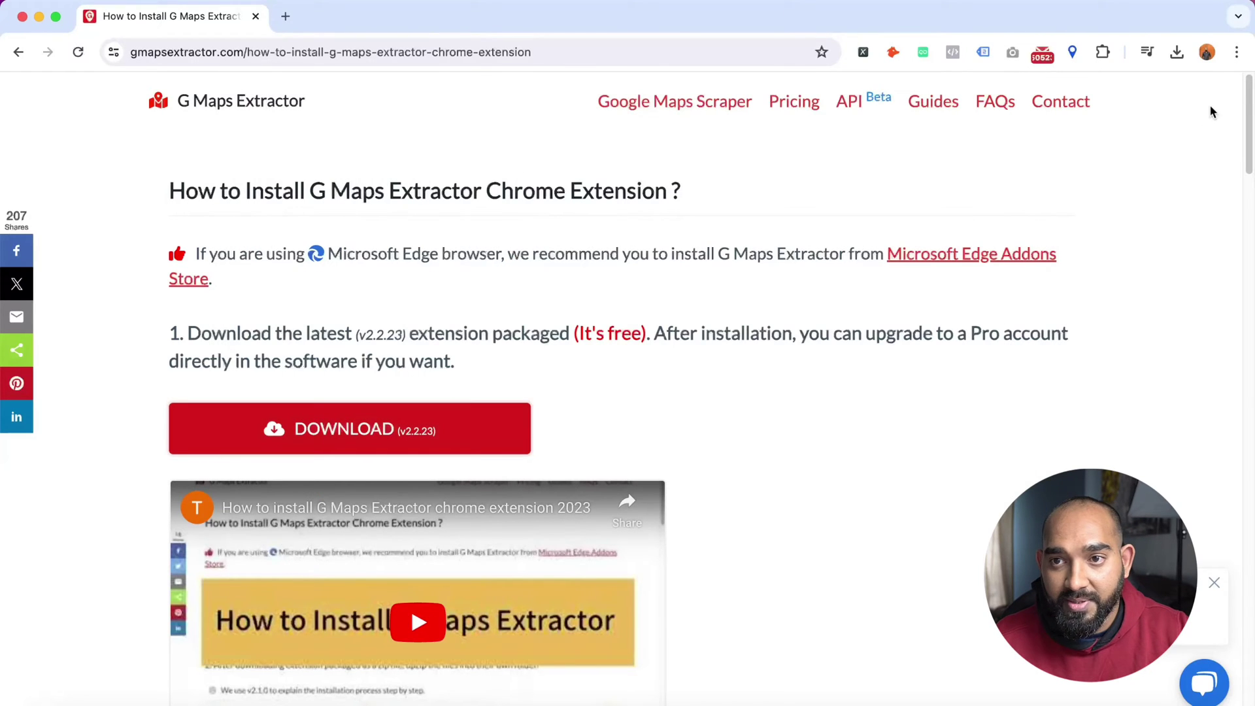
pyautogui.click(1237, 52)
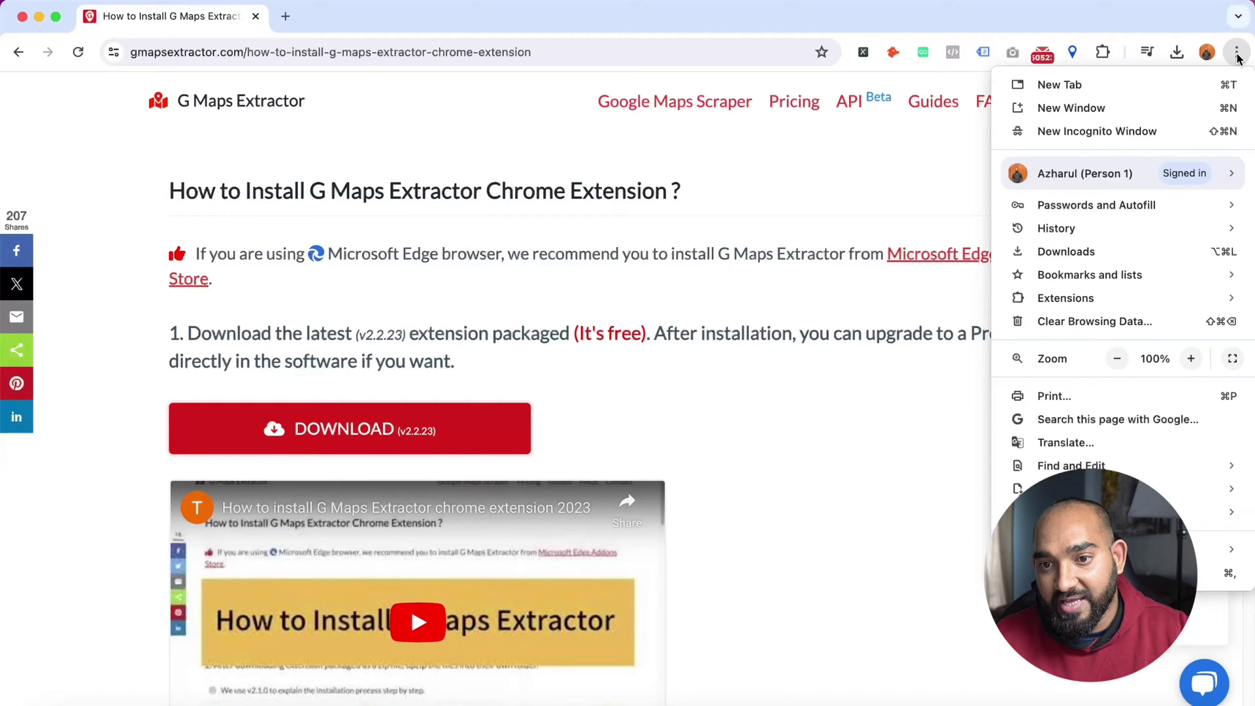
pyautogui.moveTo(1097, 298)
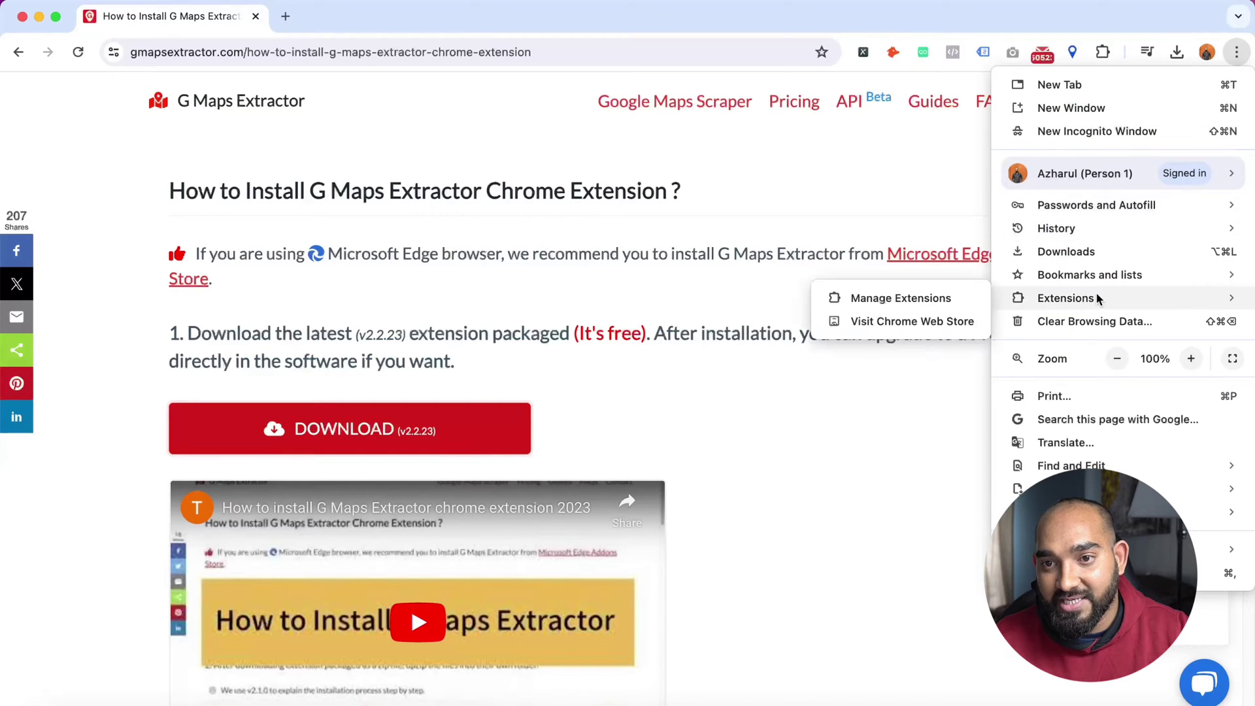
pyautogui.click(924, 301)
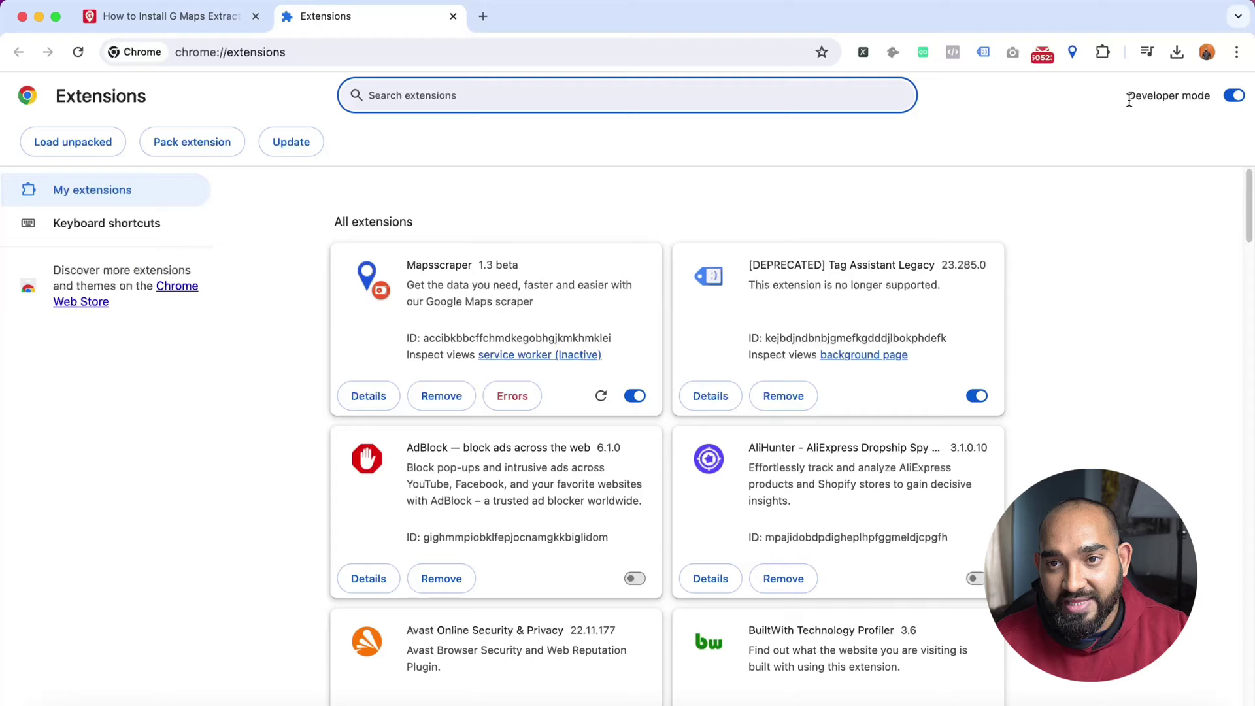
pyautogui.click(1228, 99)
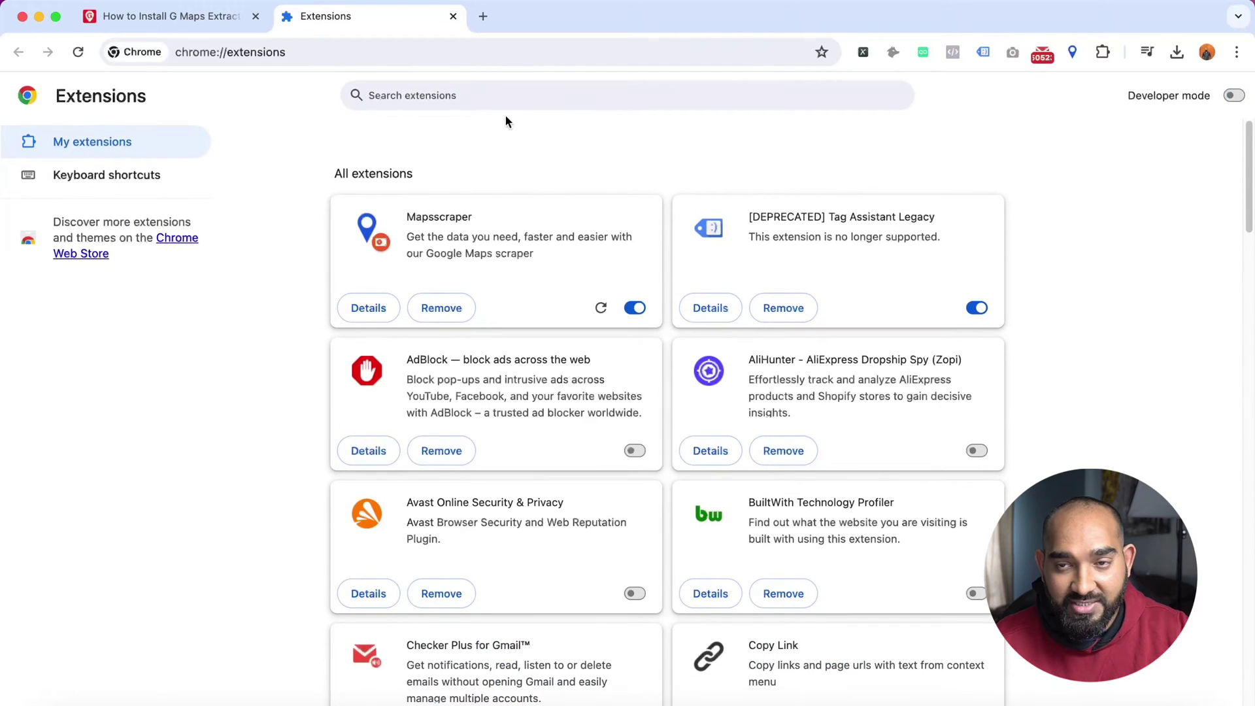
pyautogui.click(1234, 98)
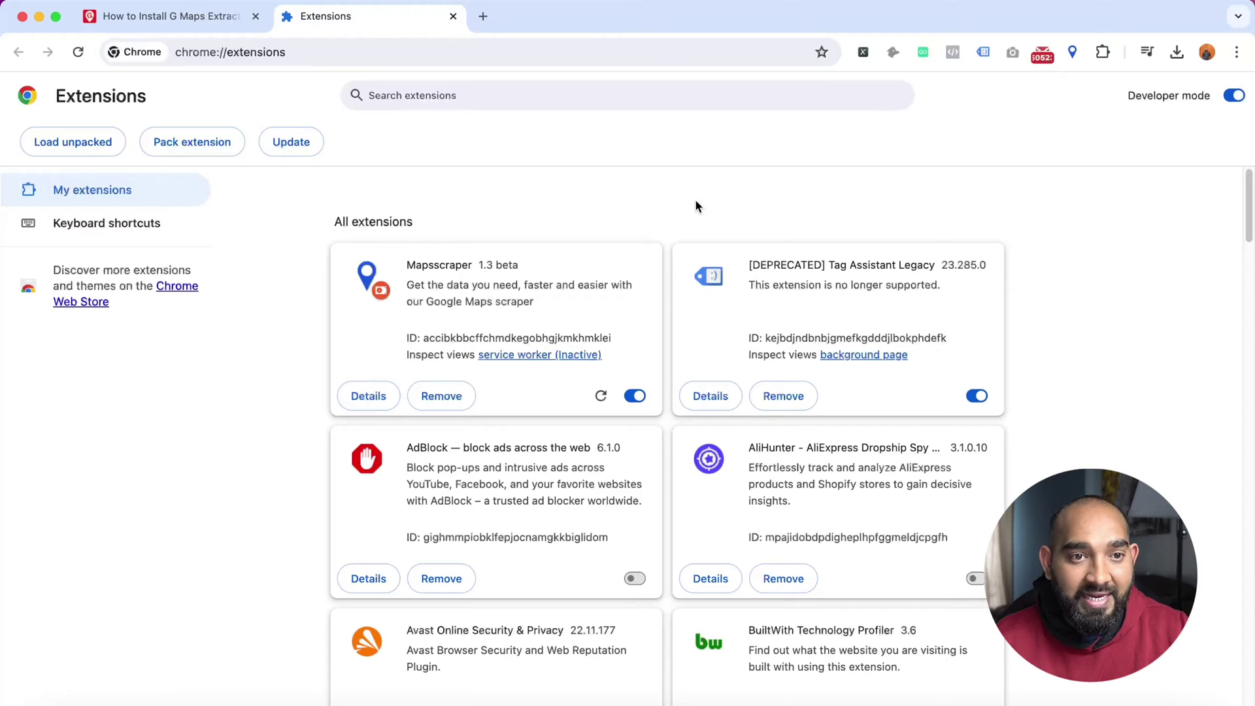
# Step: Load the extracted G-MAPS-EXTRACTOR folder as unpacked extension version 2.2.23
pyautogui.click(87, 151)
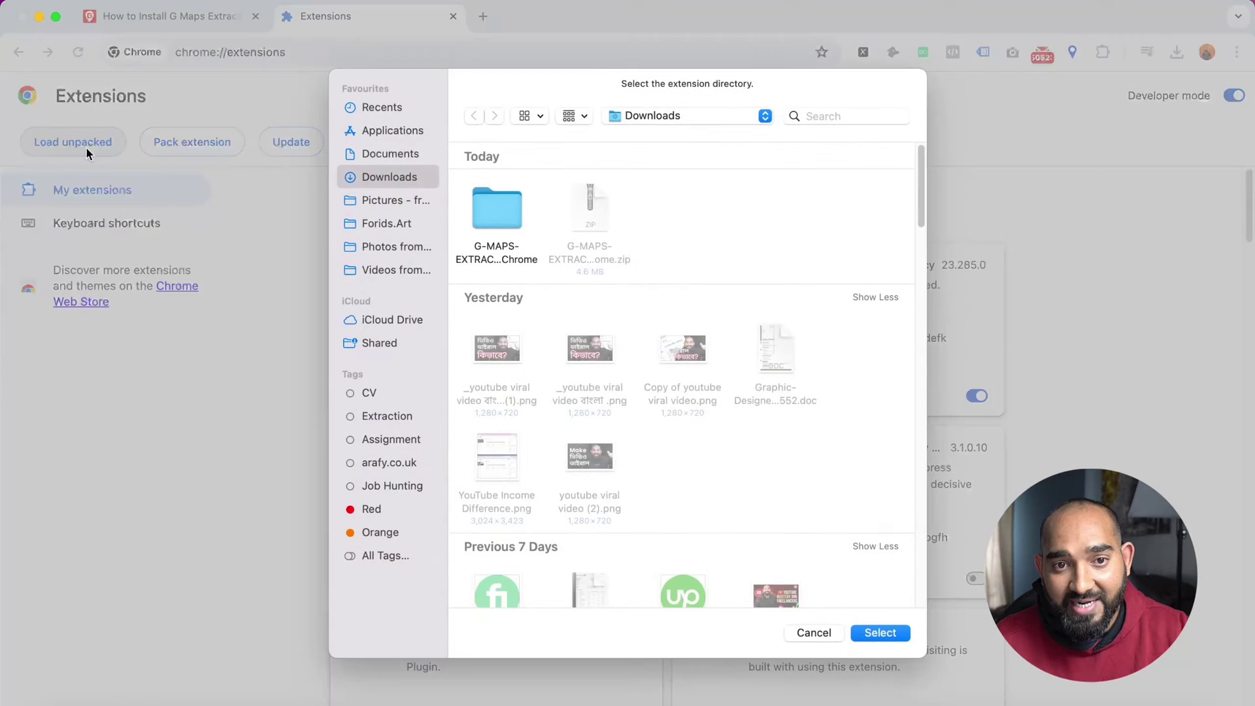
pyautogui.click(510, 225)
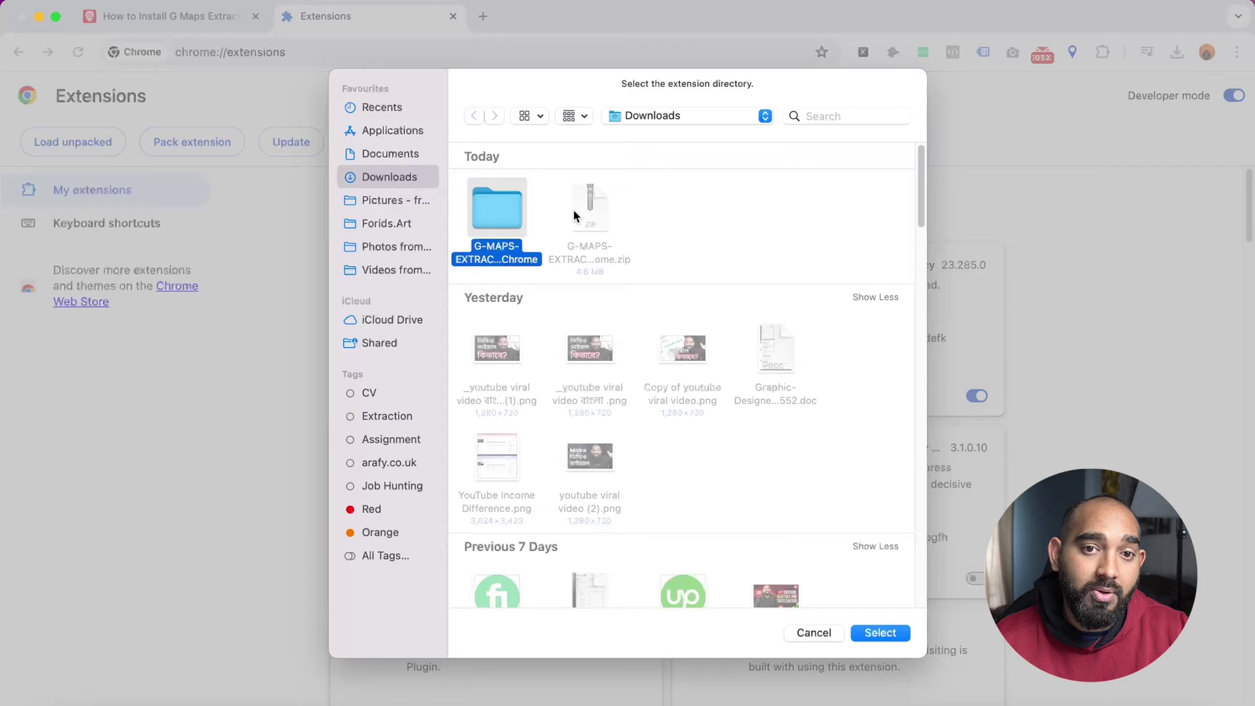
pyautogui.click(885, 634)
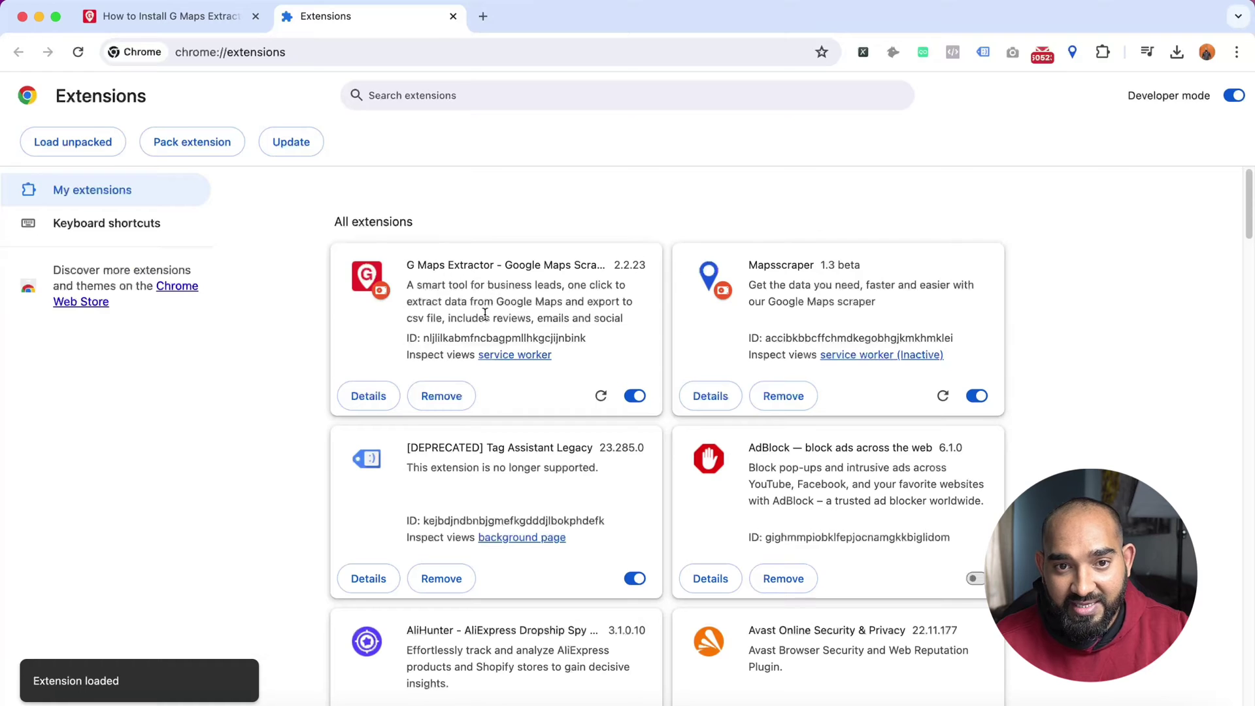
# Step: Pin G Maps Extractor to the Chrome toolbar
pyautogui.click(1103, 53)
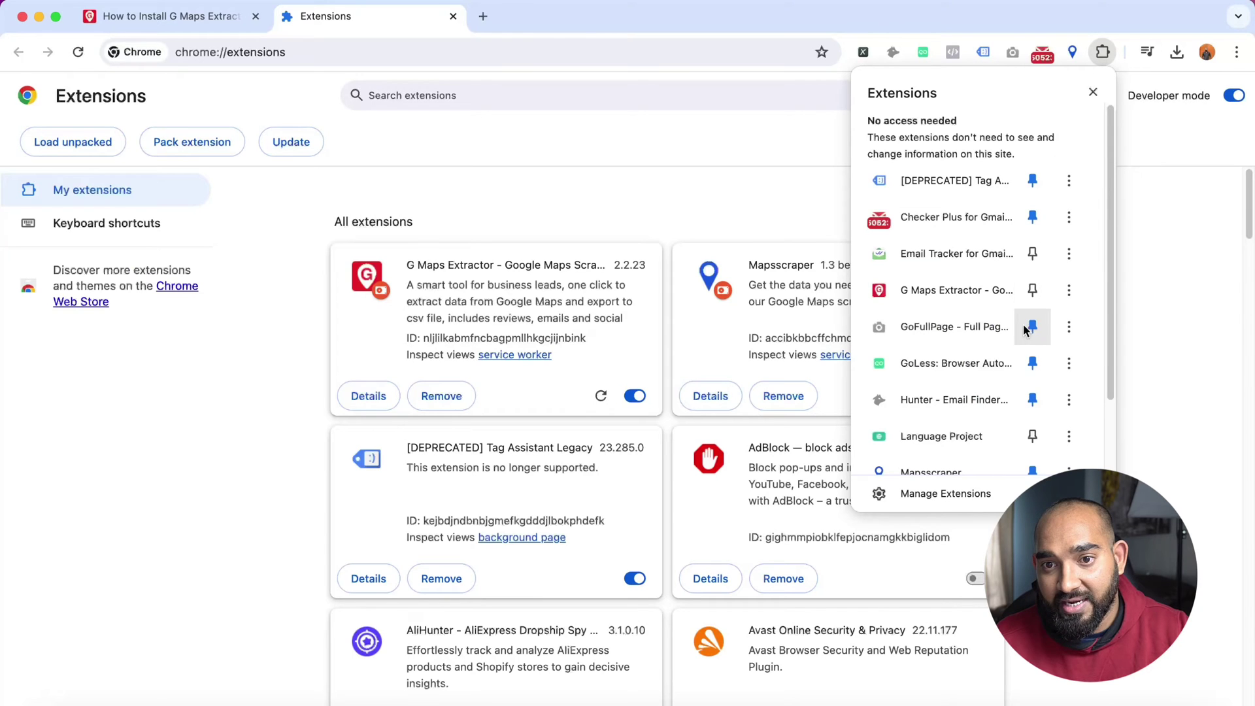
pyautogui.click(1033, 291)
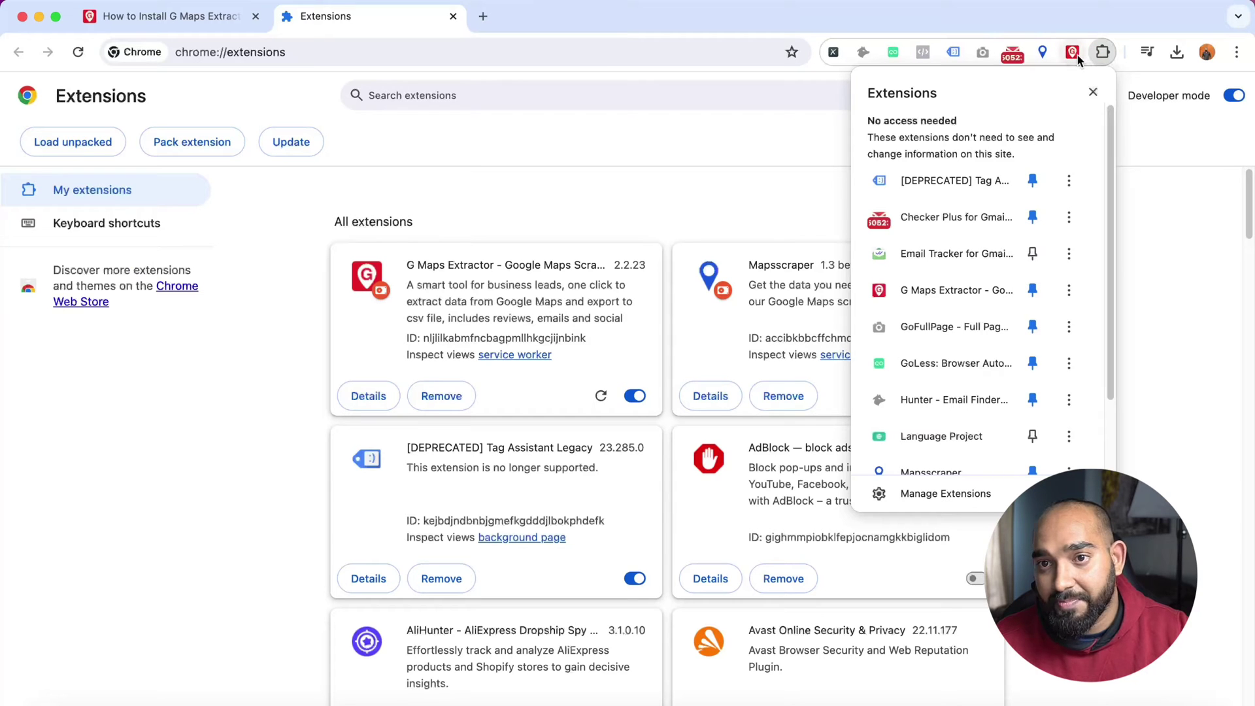
pyautogui.click(1158, 172)
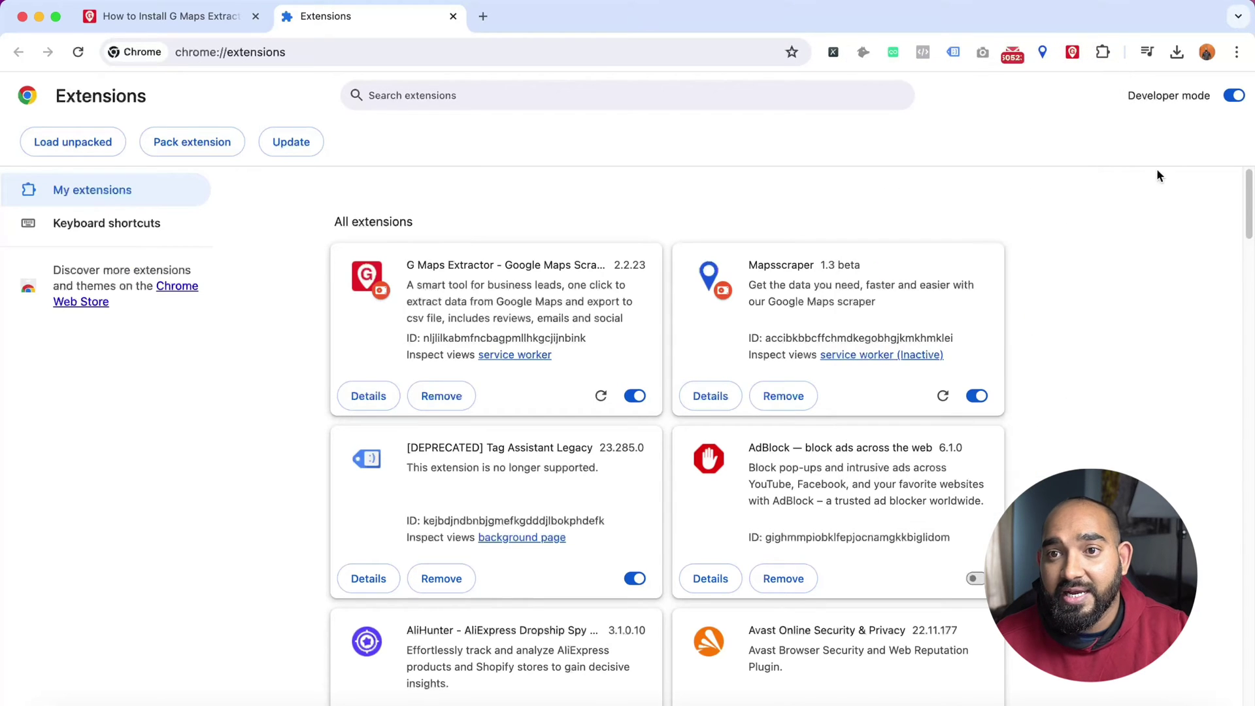
# Step: Sign in to G Maps Extractor with a Google account, showing 0 of 1,000 leads used
pyautogui.click(1074, 55)
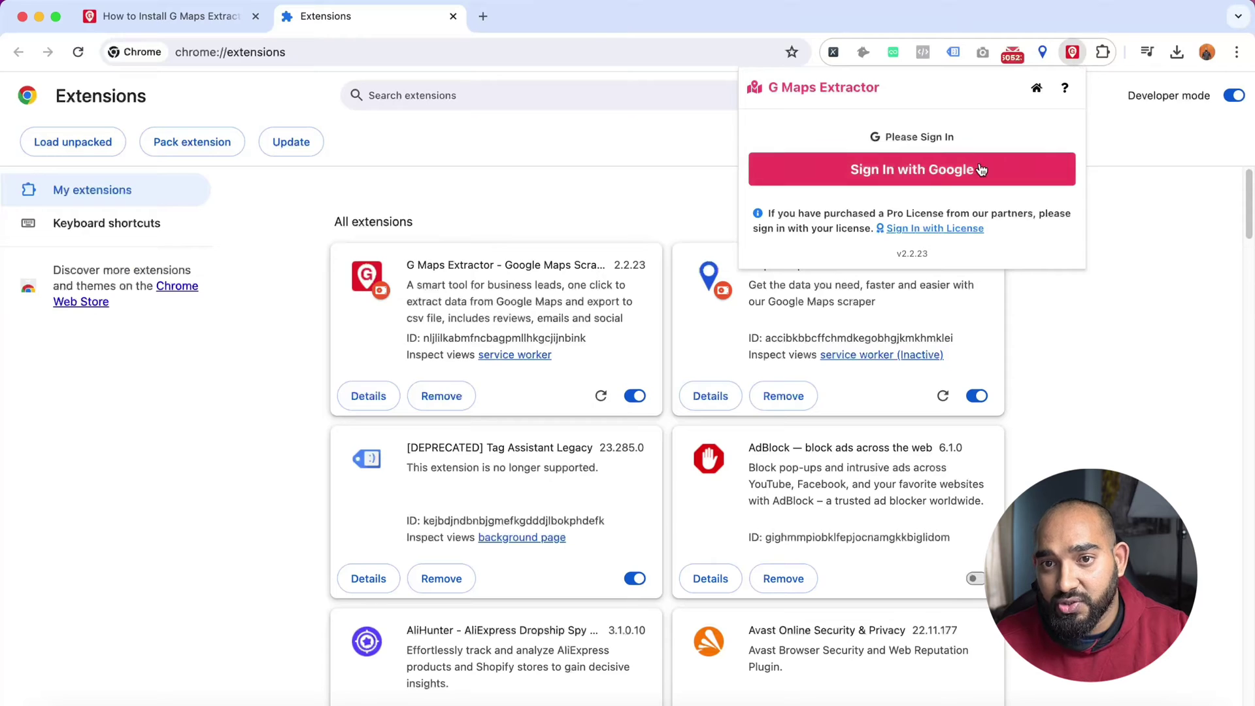
pyautogui.click(913, 172)
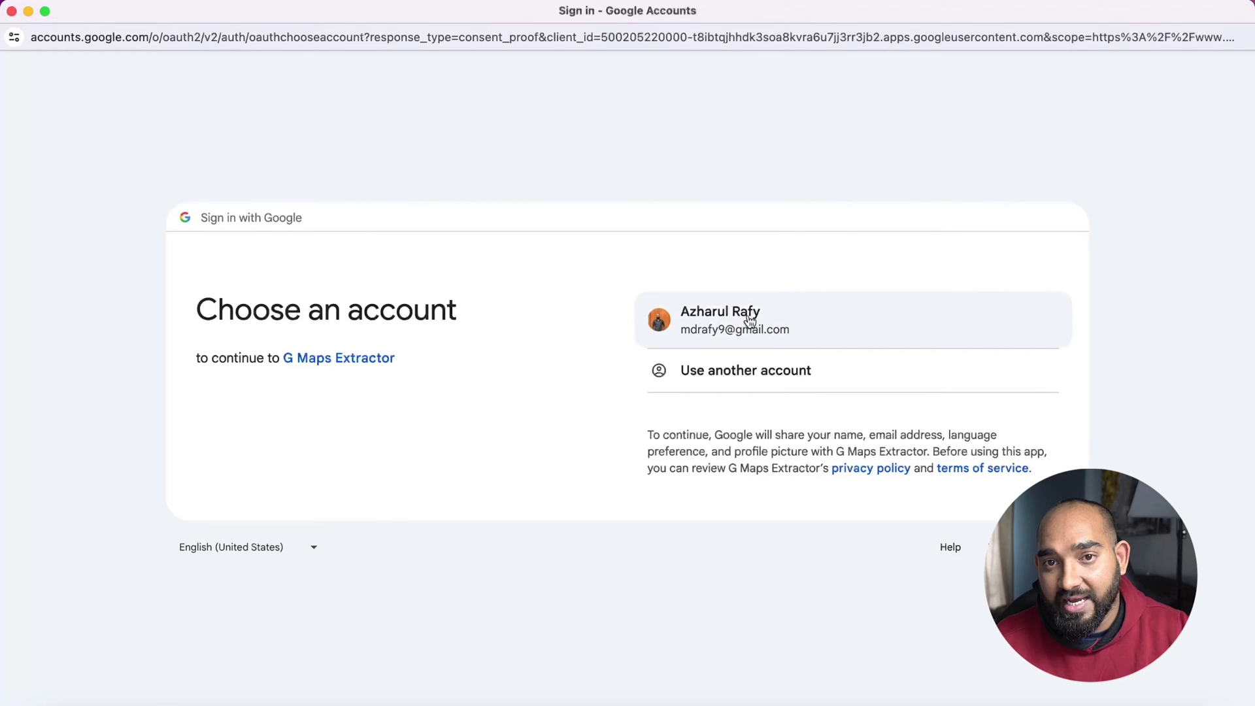
pyautogui.click(752, 317)
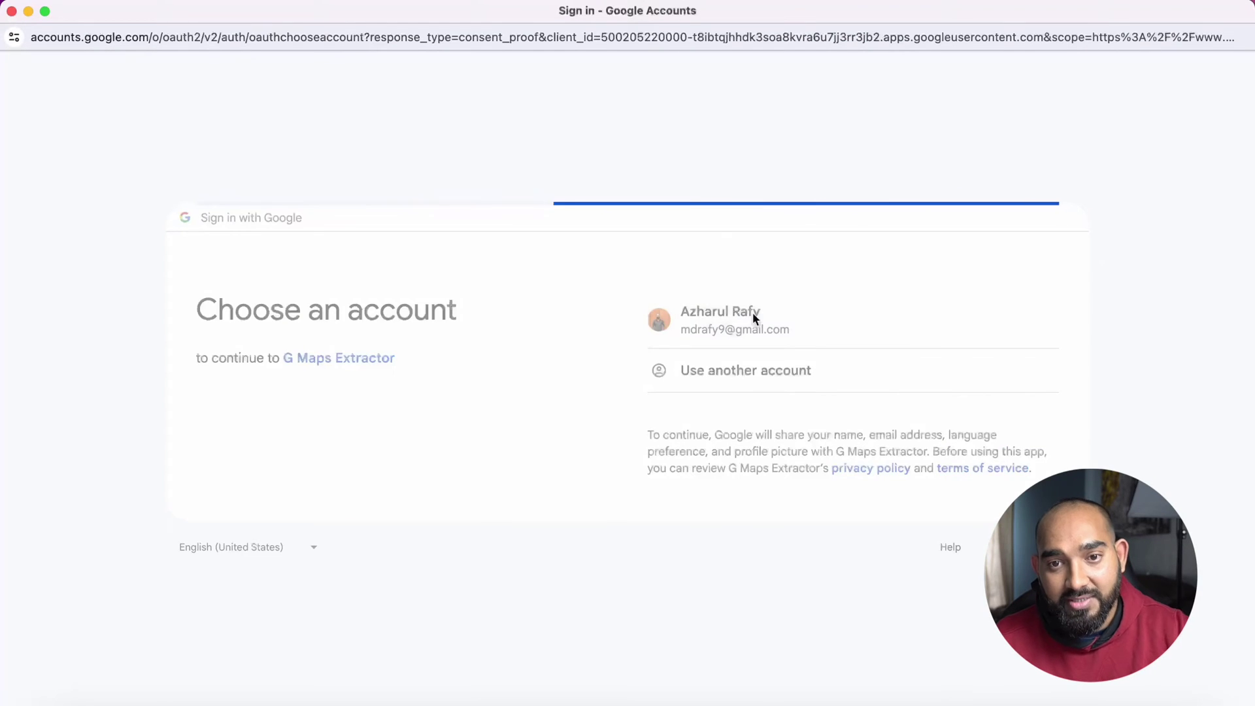
pyautogui.click(860, 469)
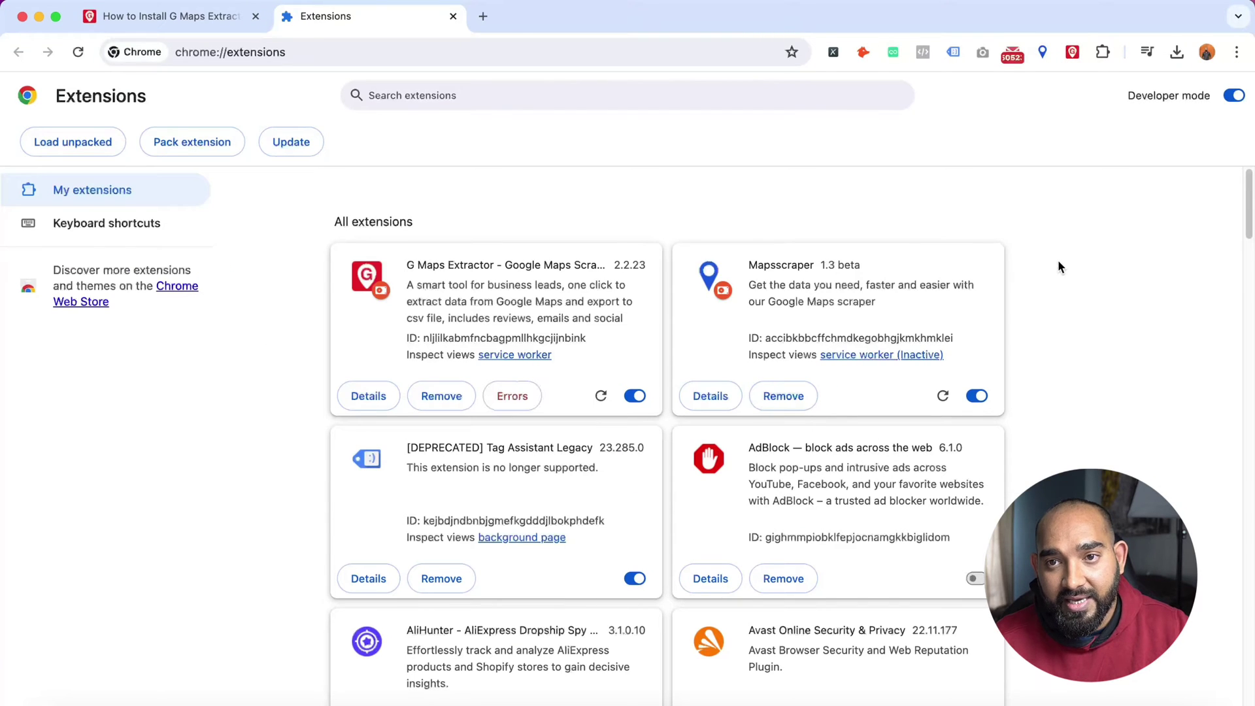
pyautogui.click(1072, 53)
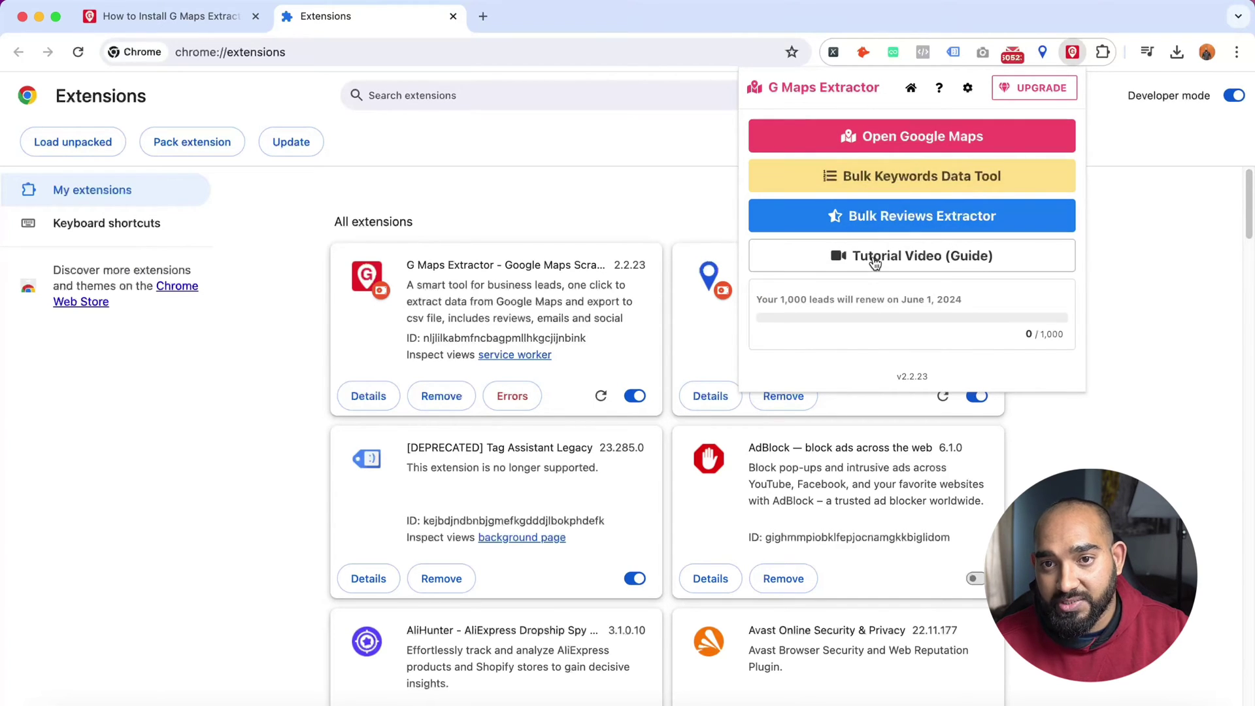
# Step: Search Google Maps for 'real estate near London' and start extracting the listed leads
pyautogui.click(934, 141)
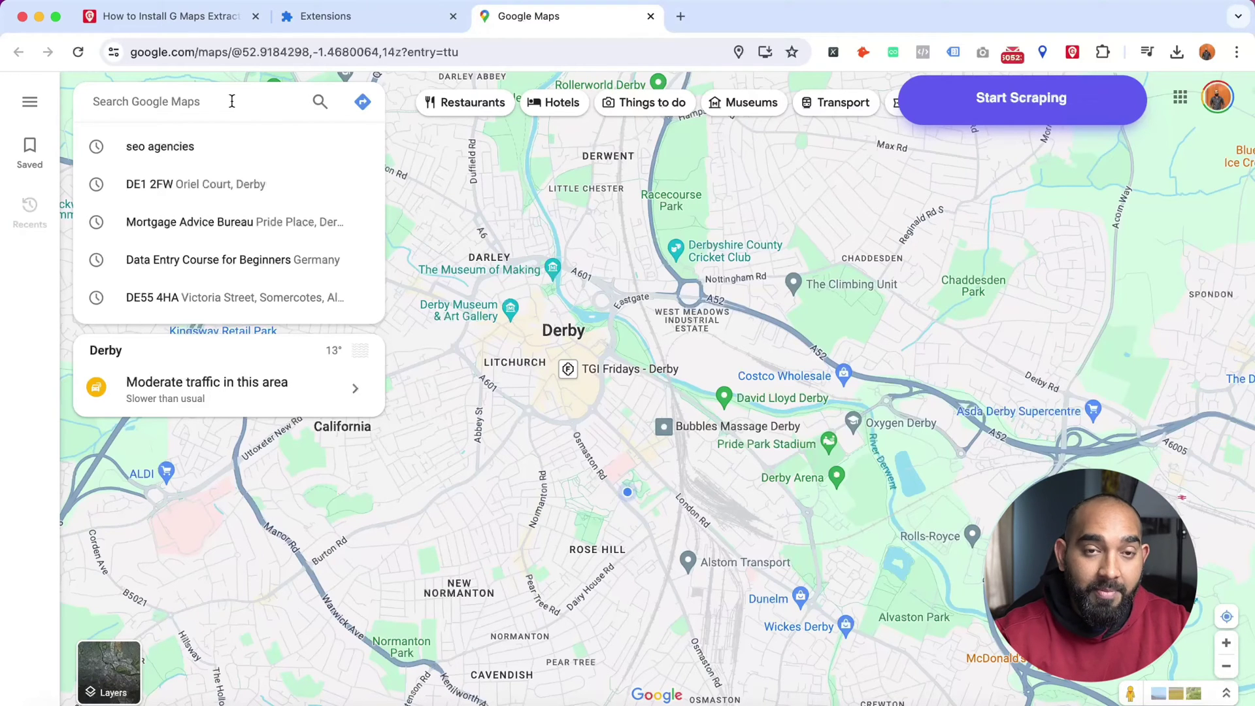
pyautogui.write('real e')
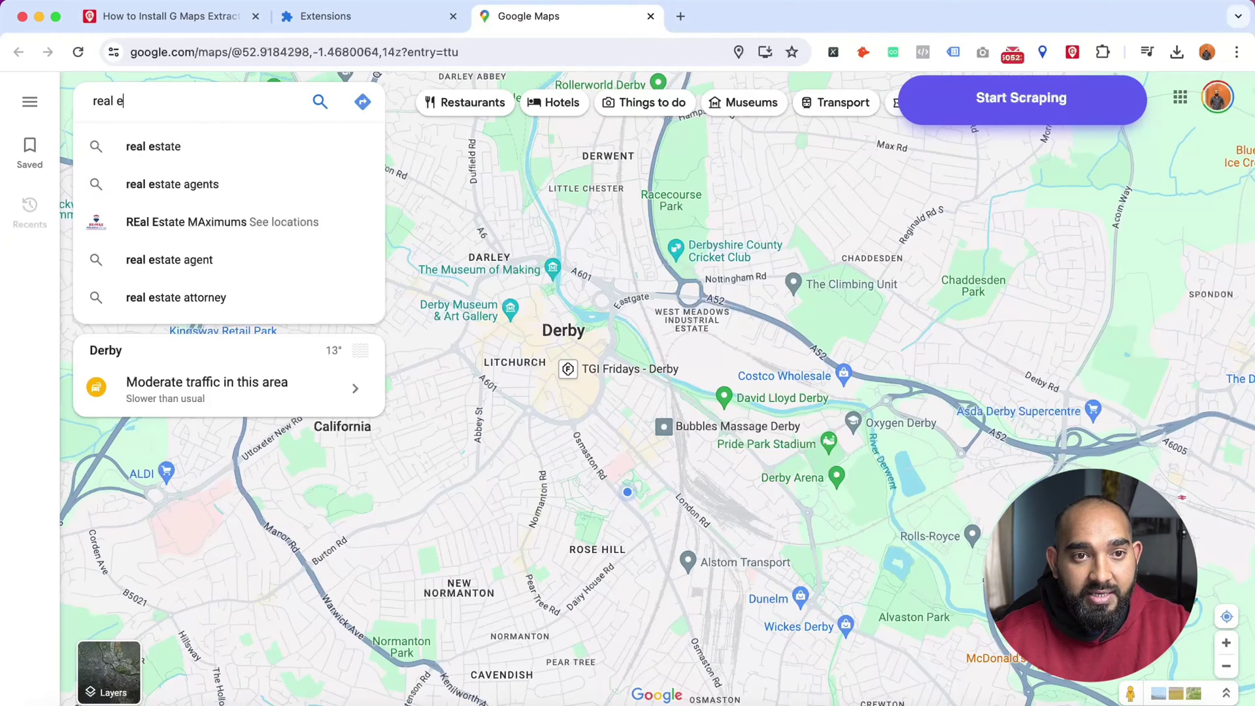
pyautogui.write('state london')
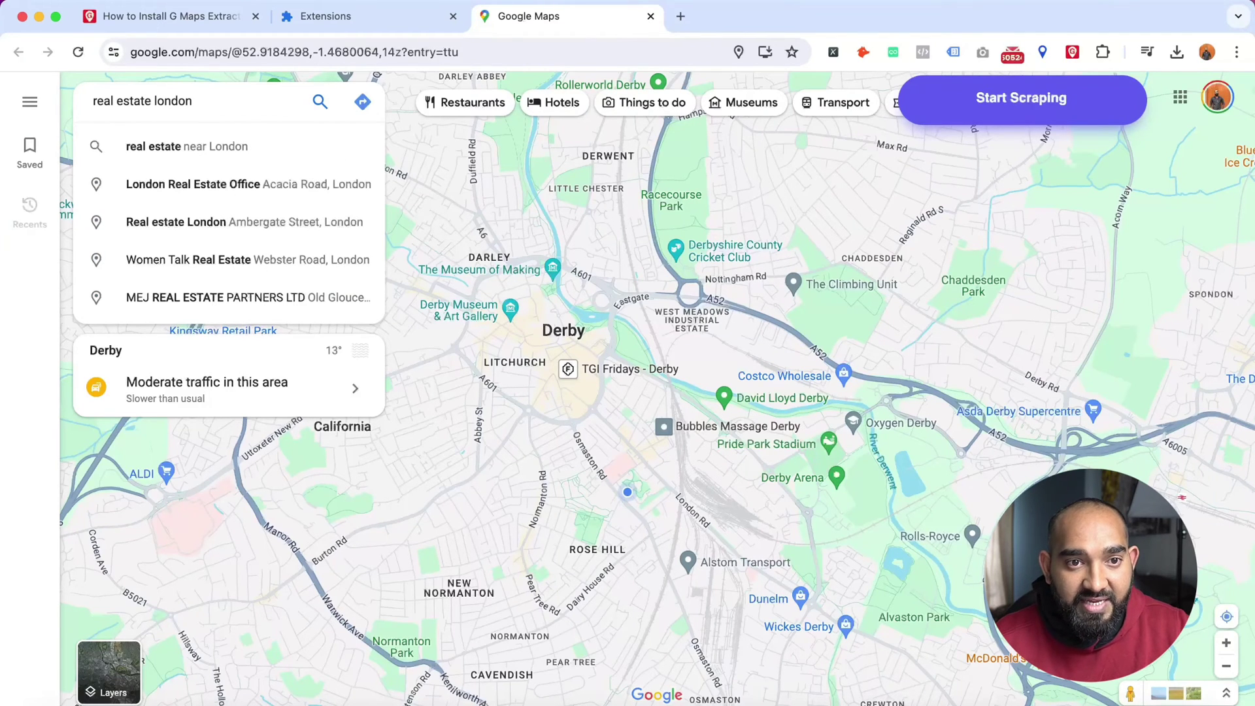
pyautogui.click(233, 147)
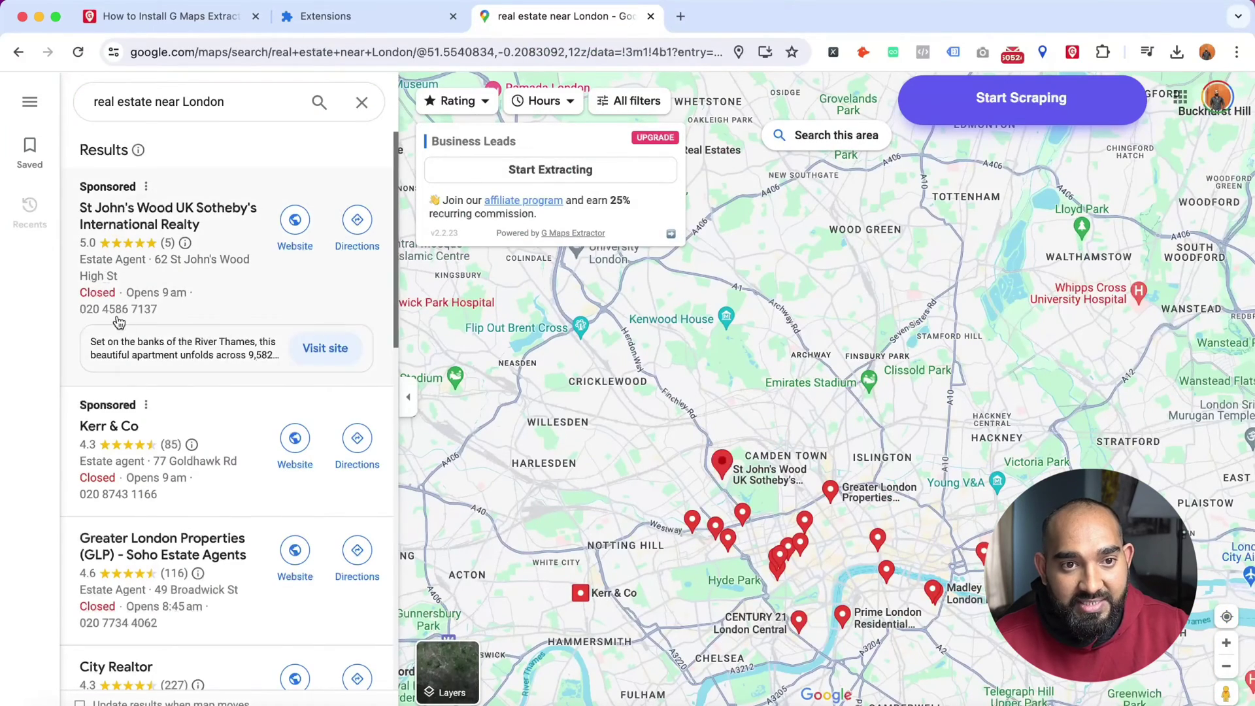
pyautogui.scroll(-20, 253, 243)
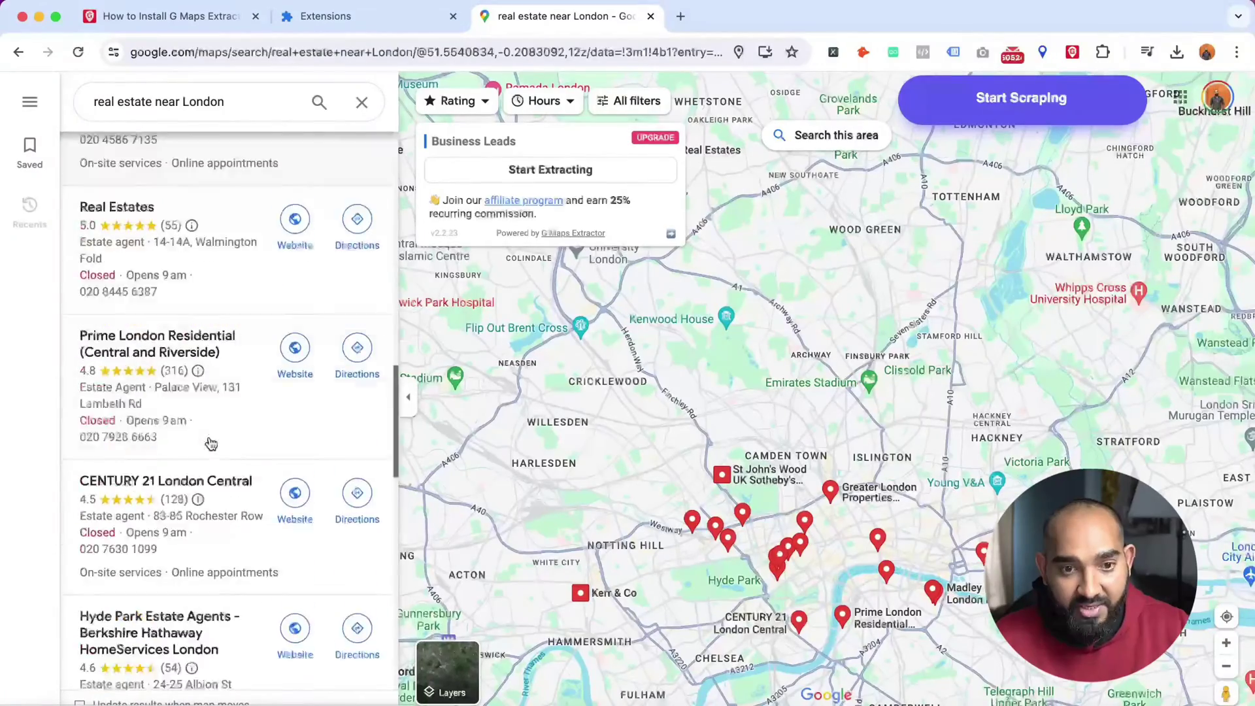
pyautogui.scroll(20, 208, 431)
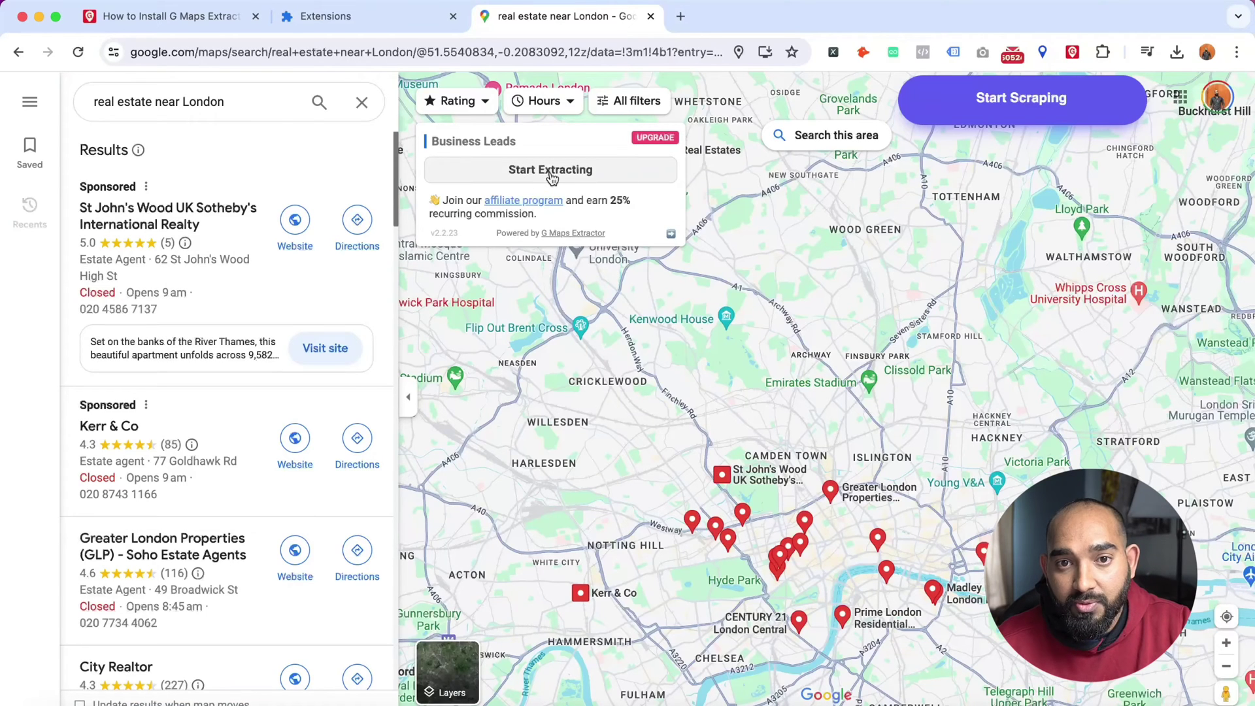
pyautogui.click(589, 183)
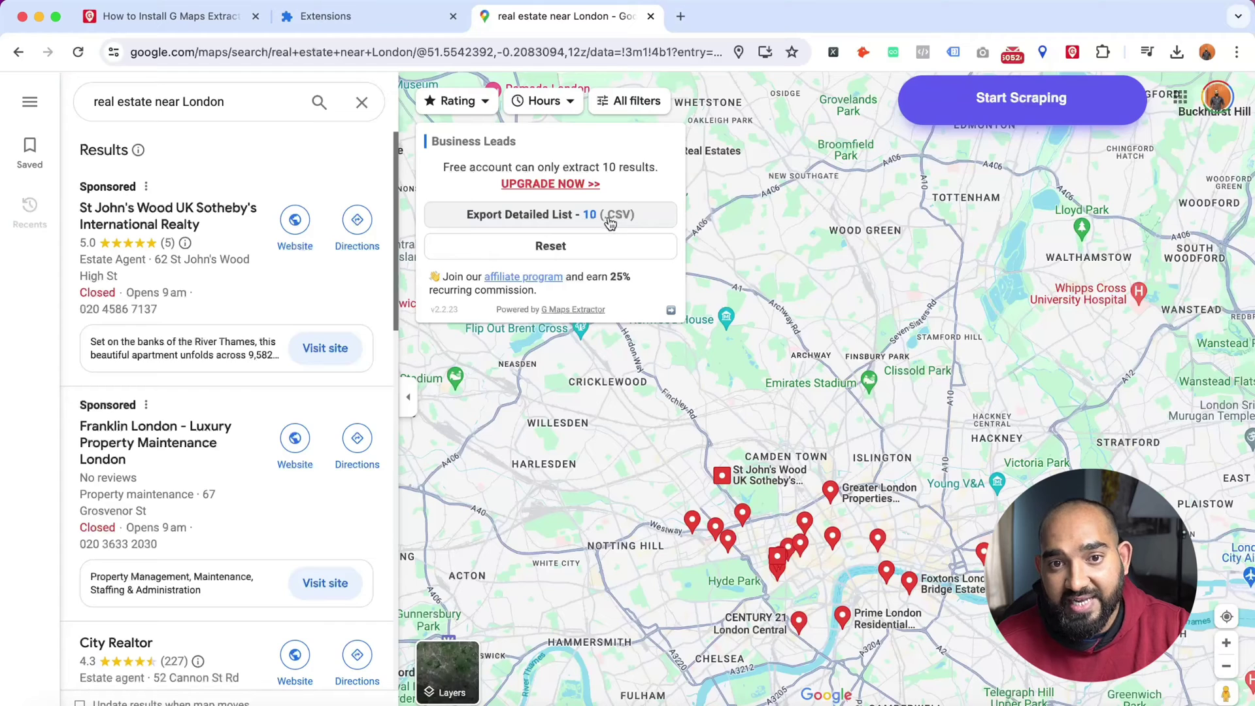
# Step: Highlight the 'Free account can only extract 10 results' notice once 10 leads are extracted
pyautogui.tripleClick(569, 170)
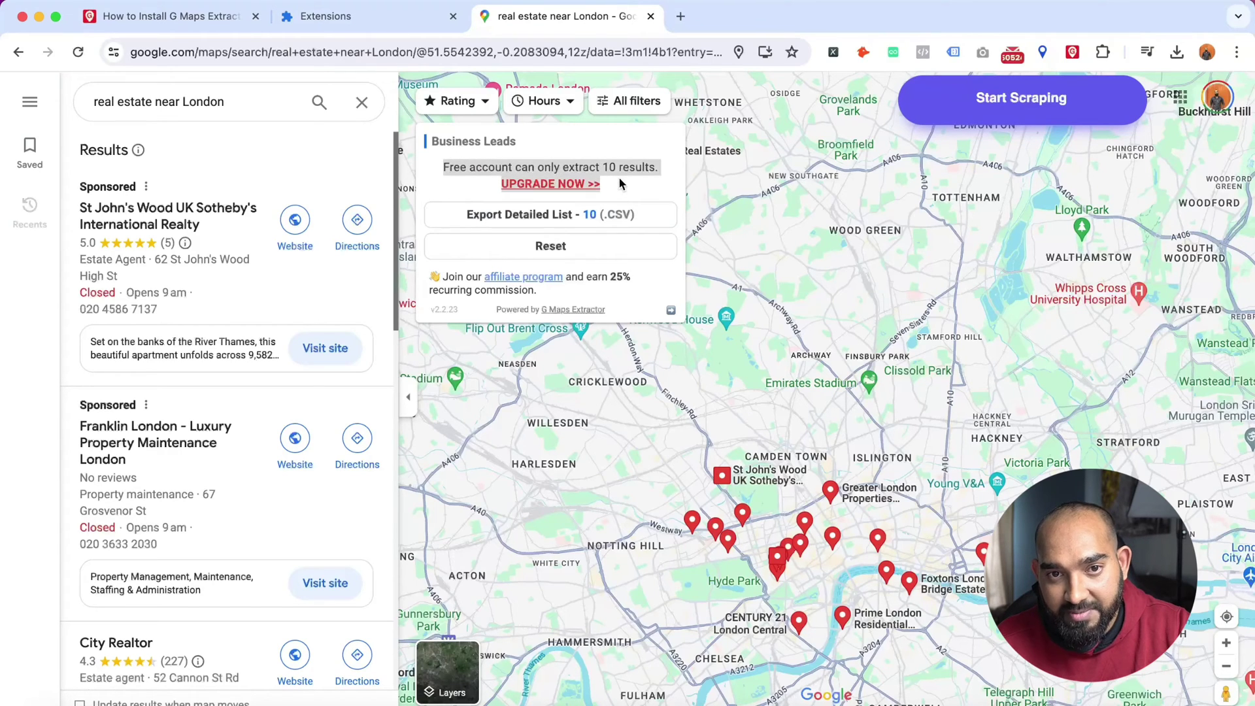
# Step: Export the 10 leads as G-Maps-Extractor-10-real+estate+near+London-2024-05-17.csv and open it in Excel
pyautogui.click(589, 219)
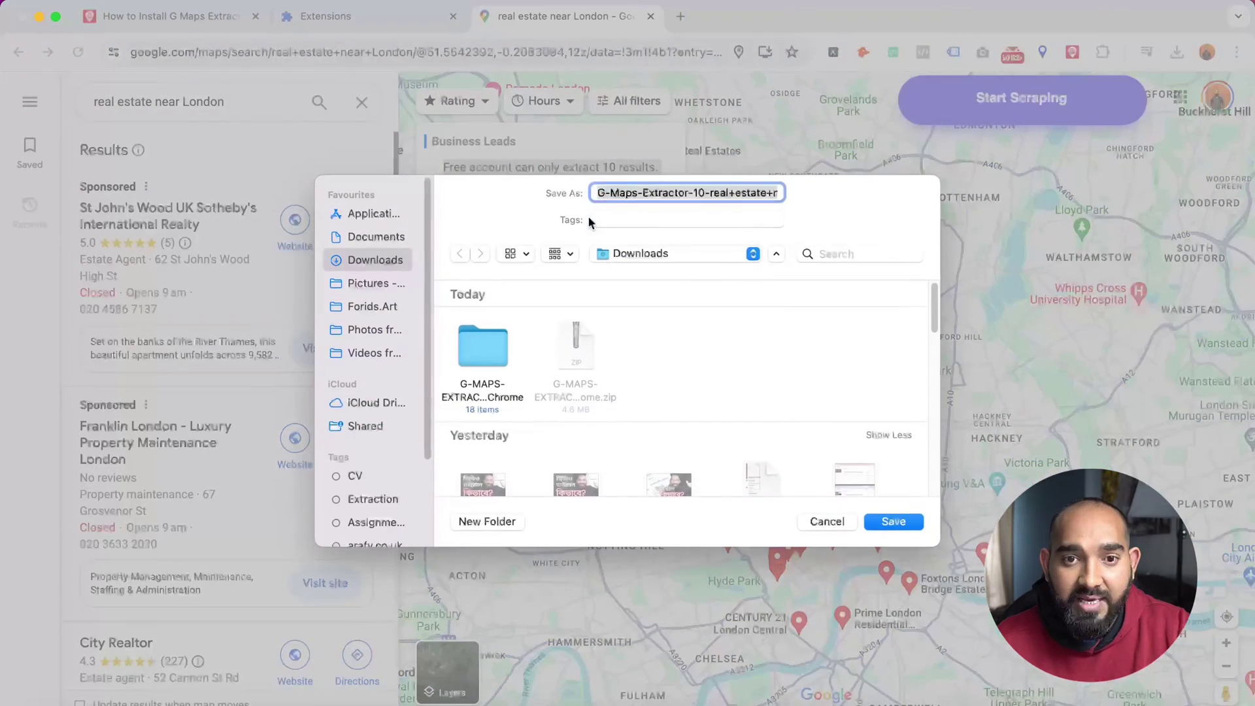
pyautogui.click(893, 522)
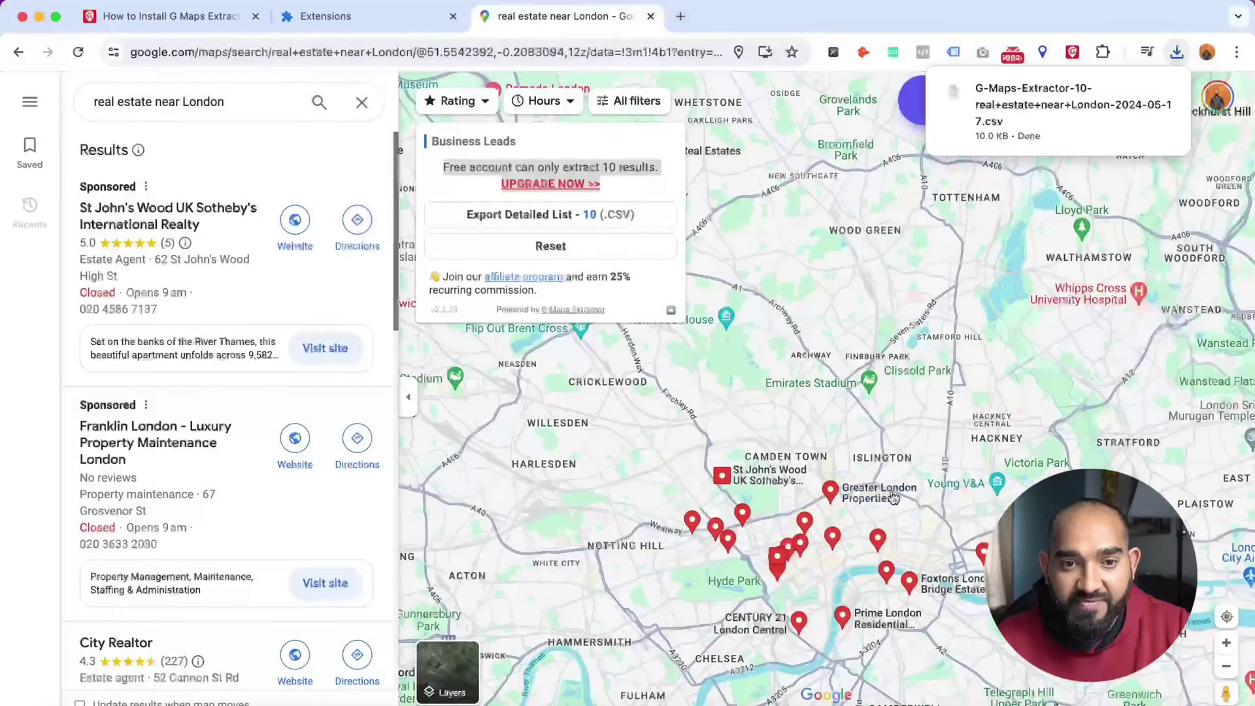
pyautogui.click(1177, 53)
pyautogui.click(1135, 125)
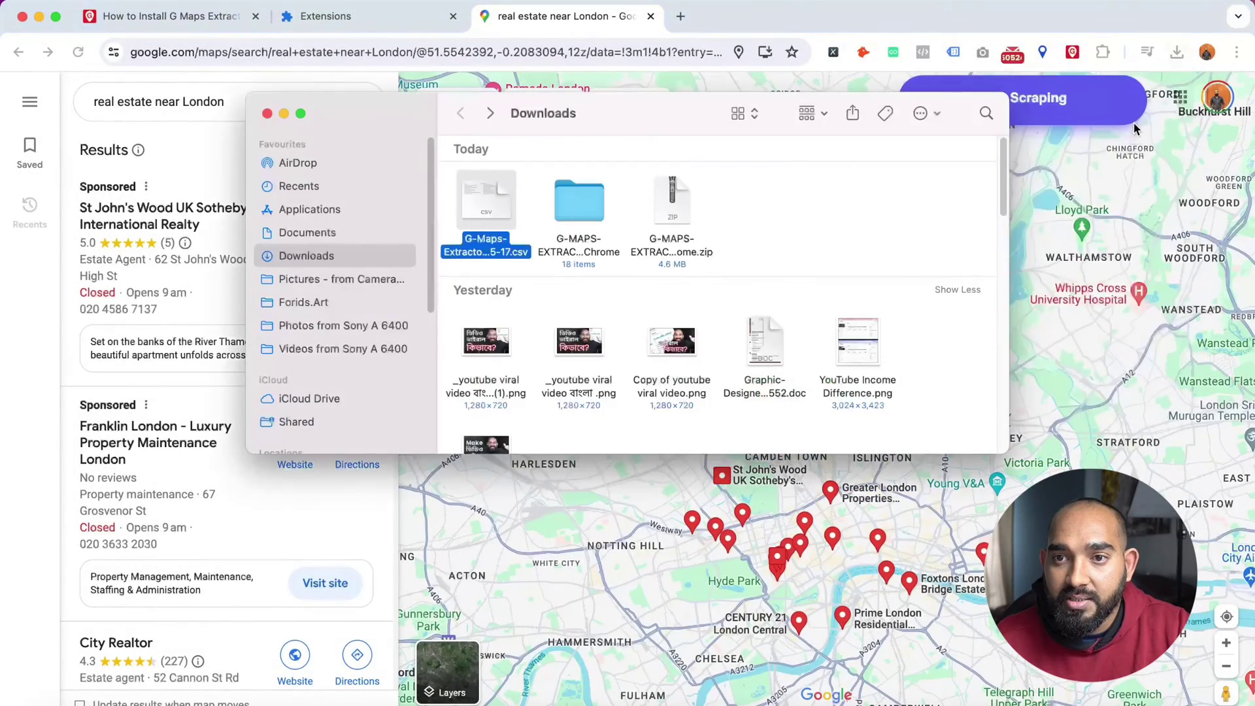
pyautogui.rightClick(504, 209)
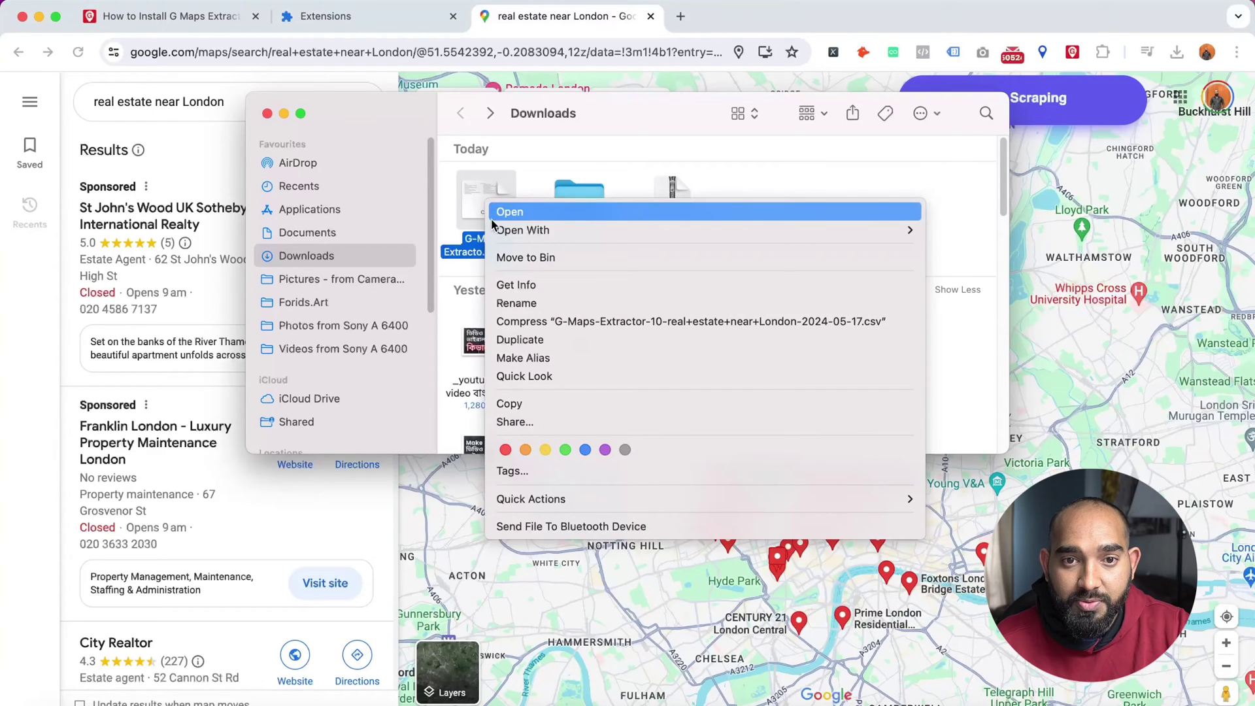
pyautogui.moveTo(791, 232)
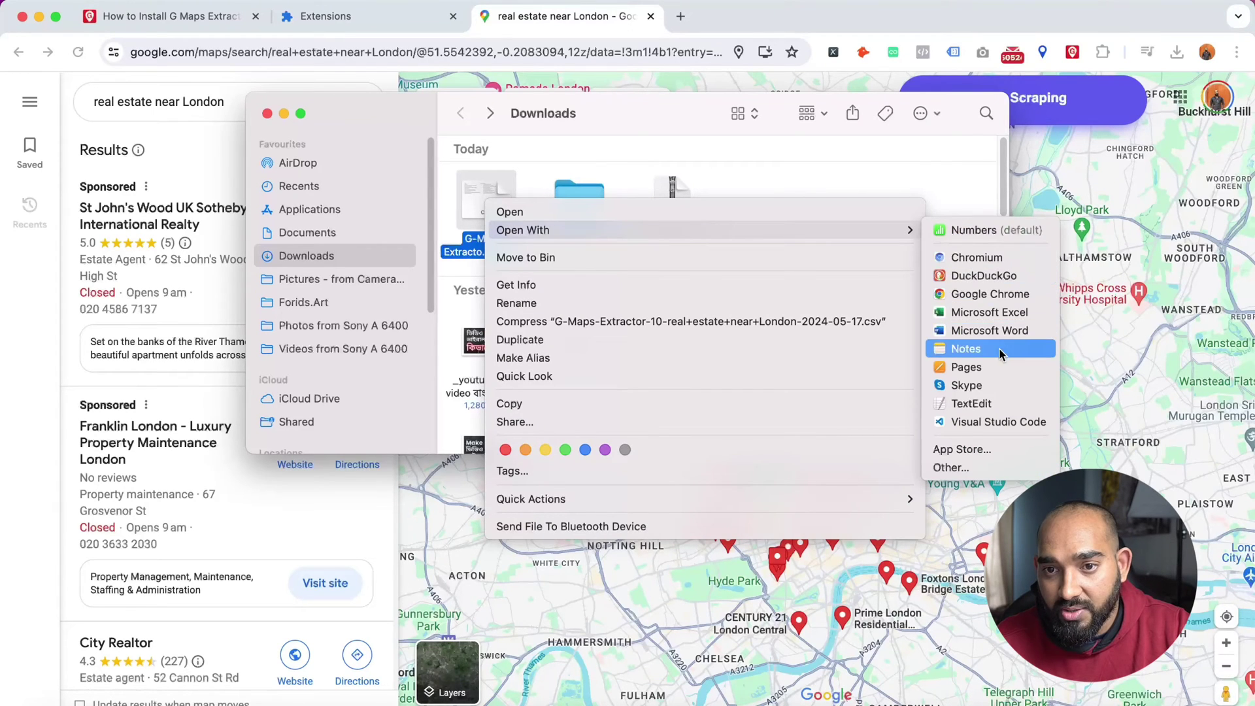
pyautogui.click(1007, 318)
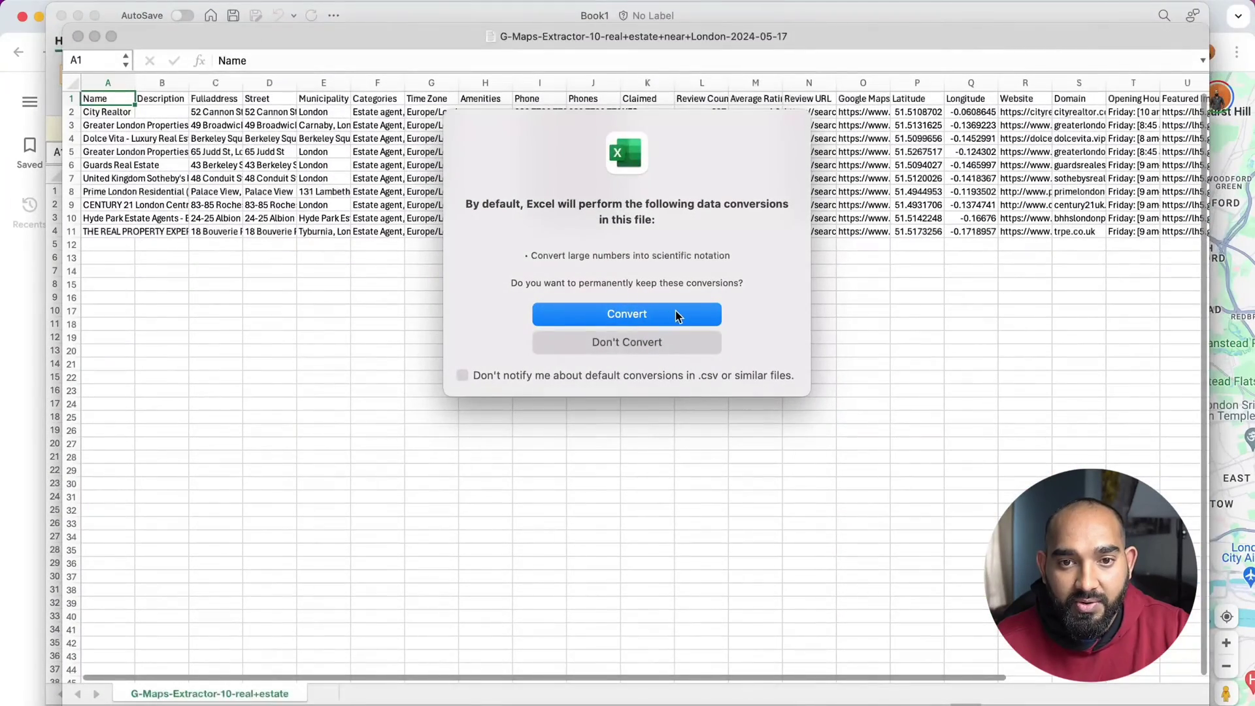
# Step: Accept Excel's number conversion and widen column A so business names fit
pyautogui.click(677, 317)
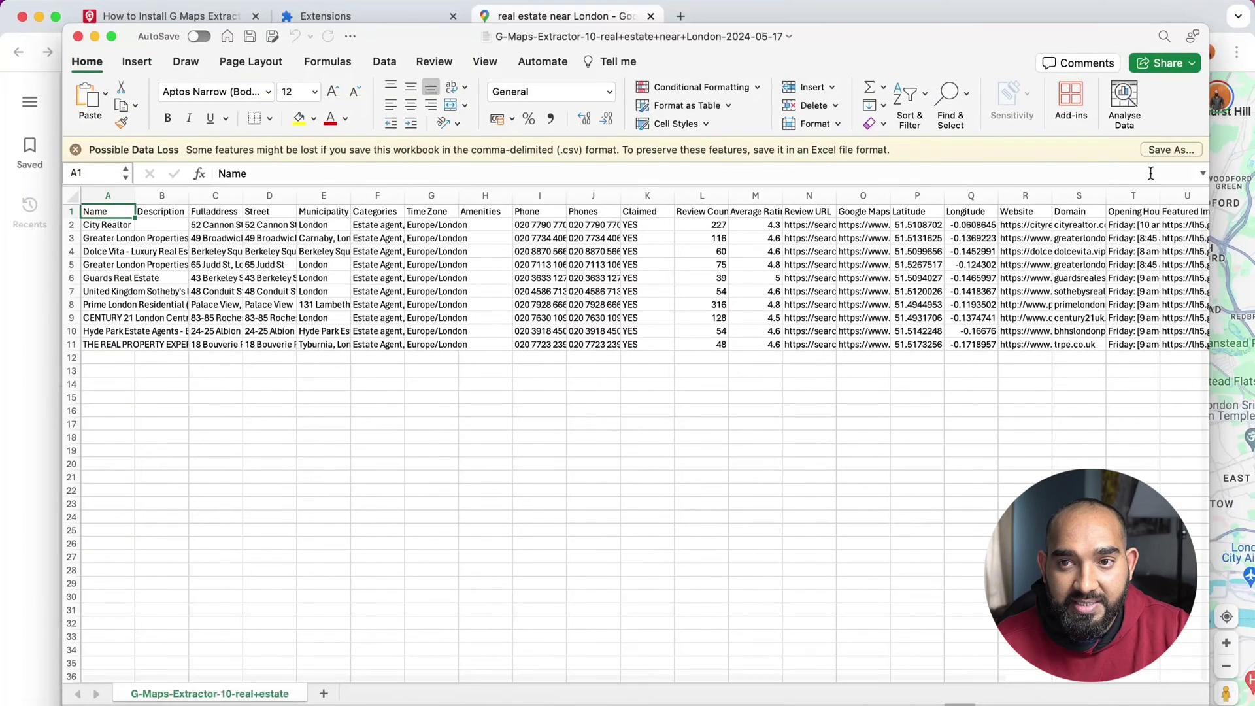
pyautogui.moveTo(134, 196); pyautogui.dragTo(516, 195)
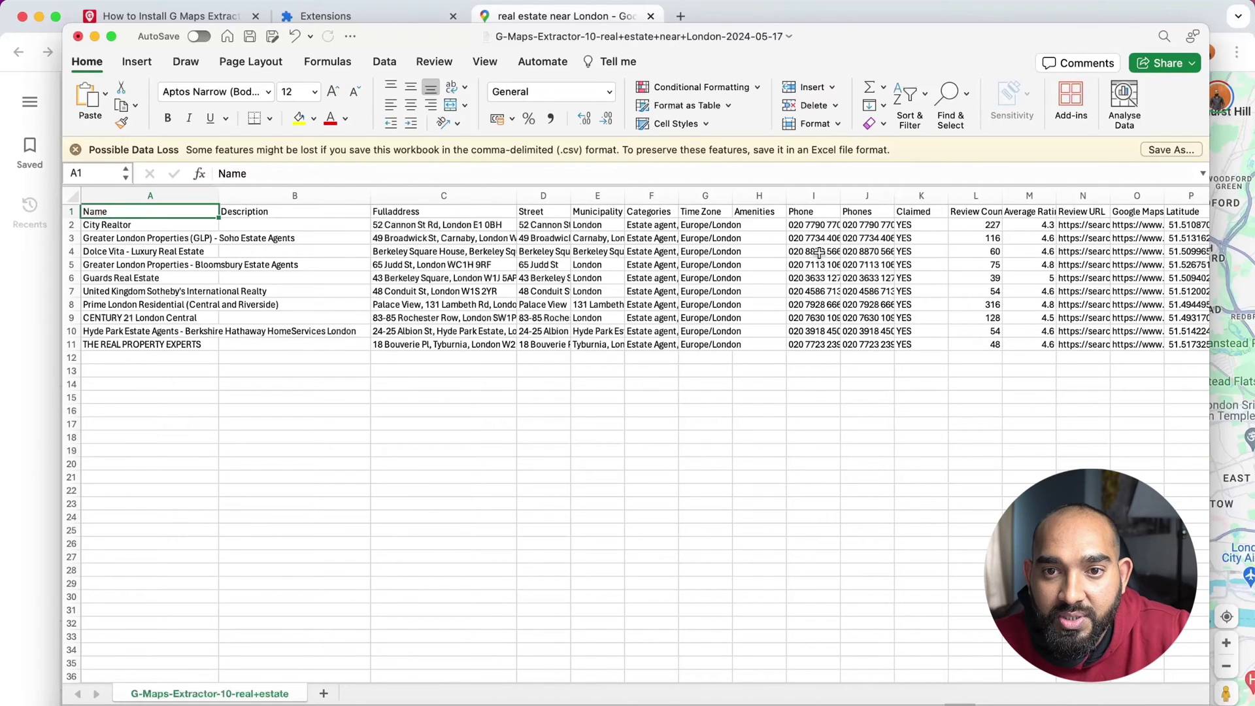
# Step: Widen the Phones column so numbers fit, then select the Claimed, Review Count and Average Rating values
pyautogui.click(853, 197)
pyautogui.moveTo(841, 196); pyautogui.dragTo(933, 198)
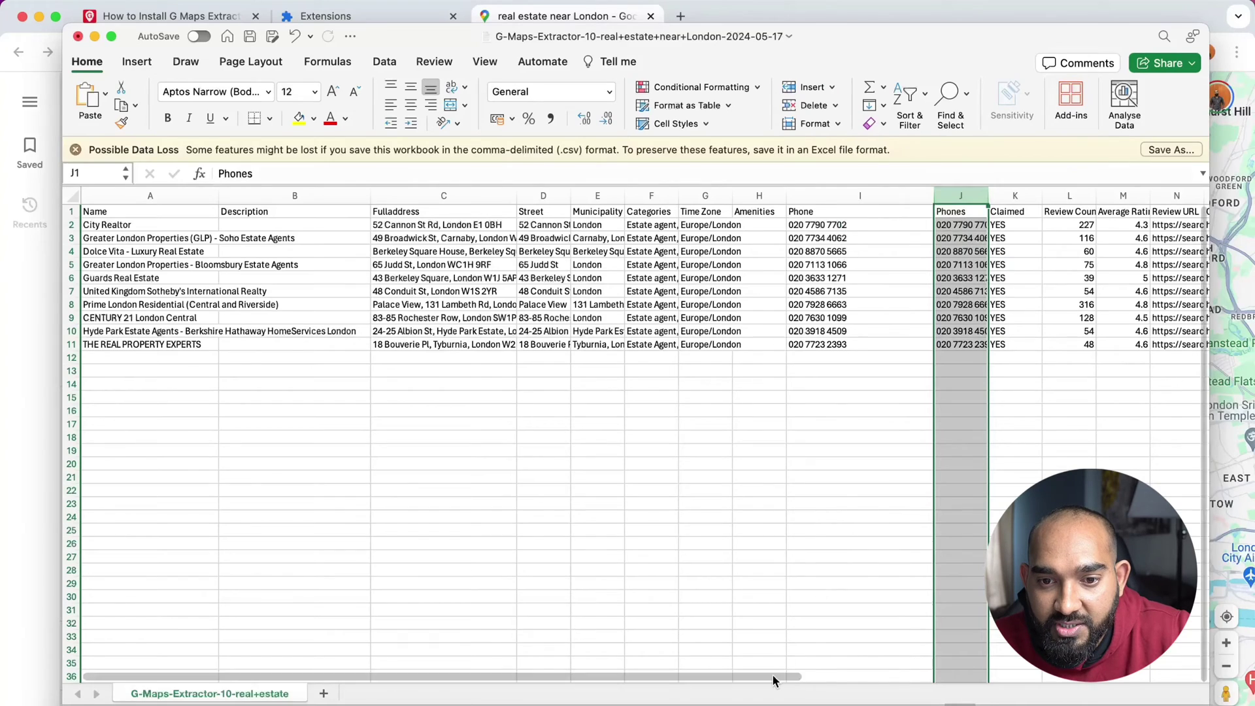
pyautogui.moveTo(773, 681); pyautogui.dragTo(1191, 673)
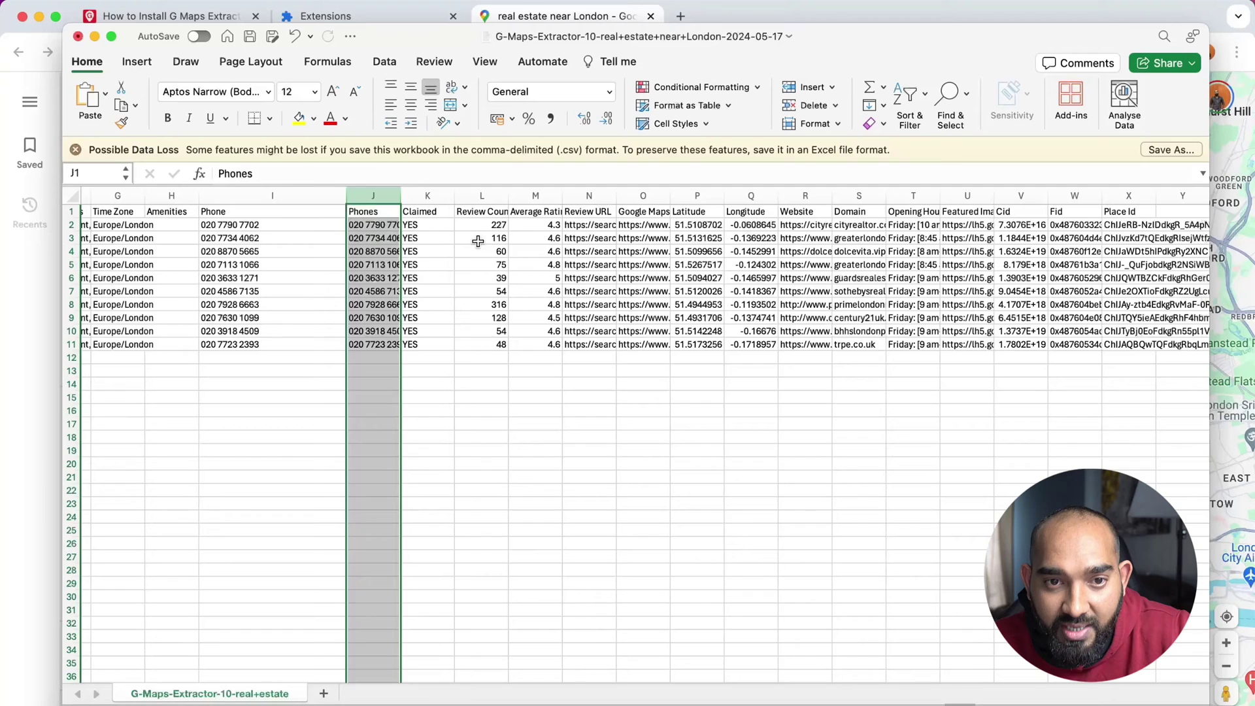
pyautogui.moveTo(432, 225); pyautogui.dragTo(423, 329)
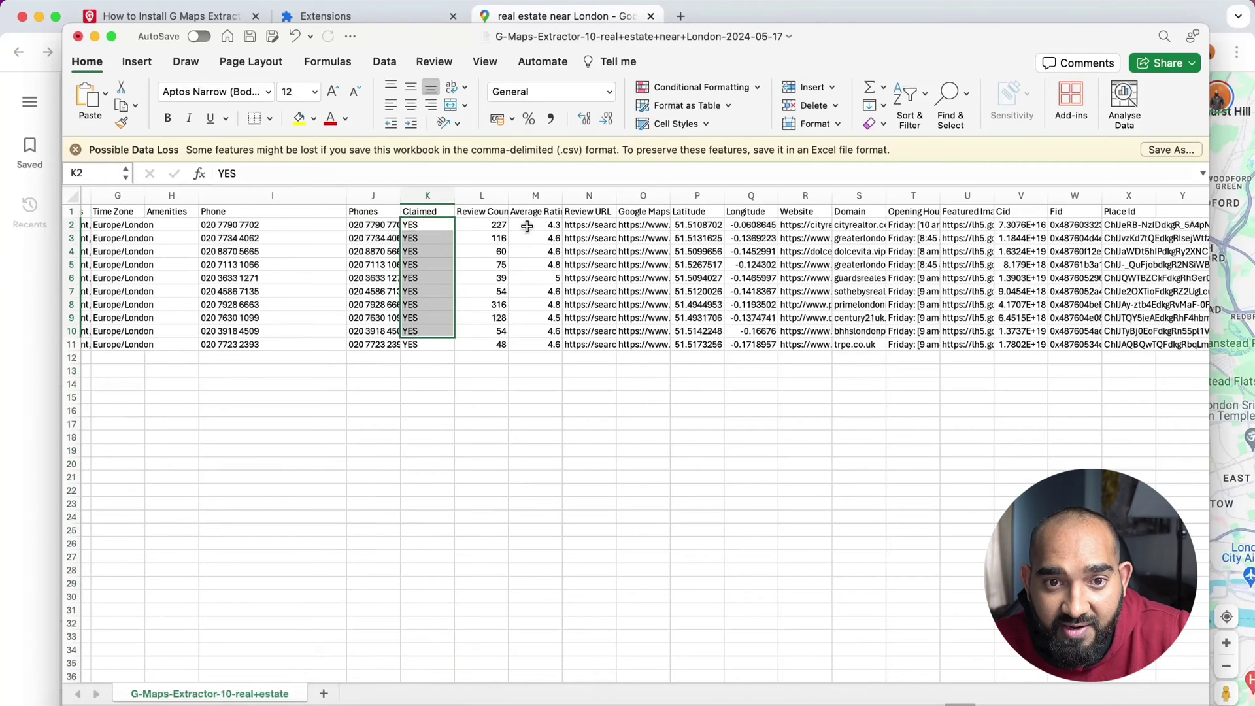
pyautogui.moveTo(494, 225); pyautogui.dragTo(497, 358)
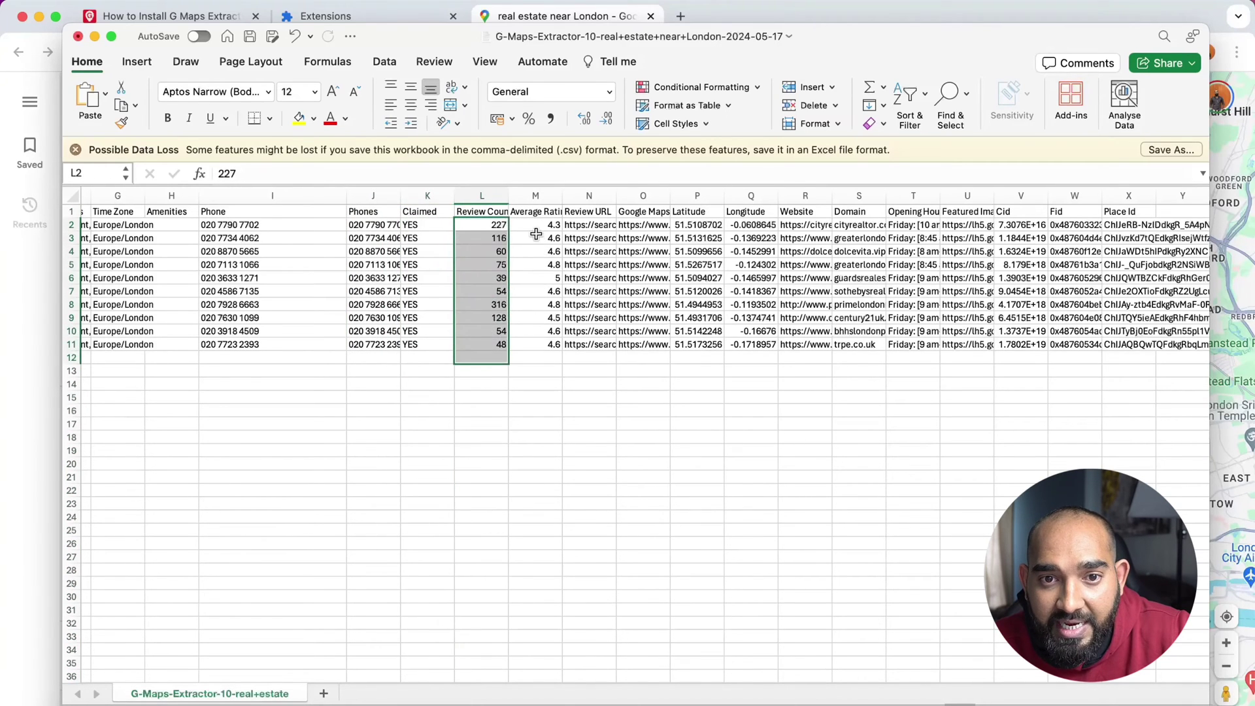
pyautogui.moveTo(536, 234); pyautogui.dragTo(548, 345)
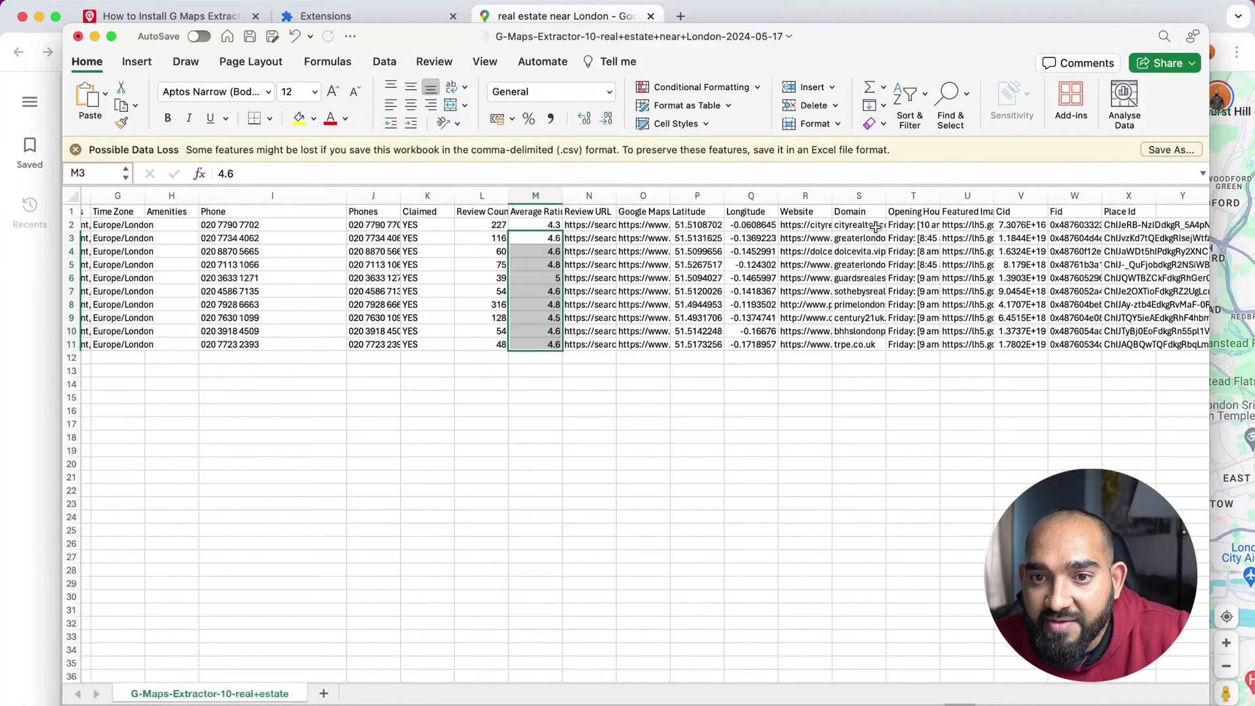
# Step: Select Domain cells S2:S11 and widen the Domain, Opening Hours and Cid columns
pyautogui.moveTo(869, 225); pyautogui.dragTo(869, 344)
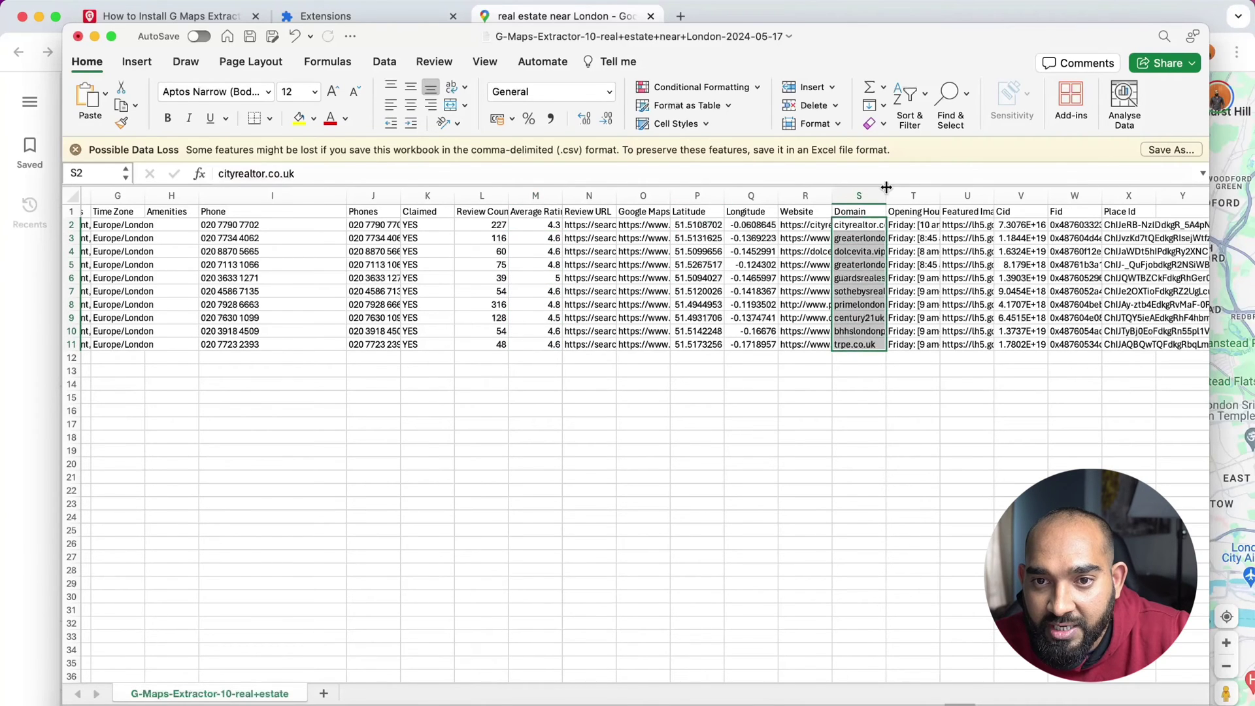
pyautogui.moveTo(886, 196); pyautogui.dragTo(985, 194)
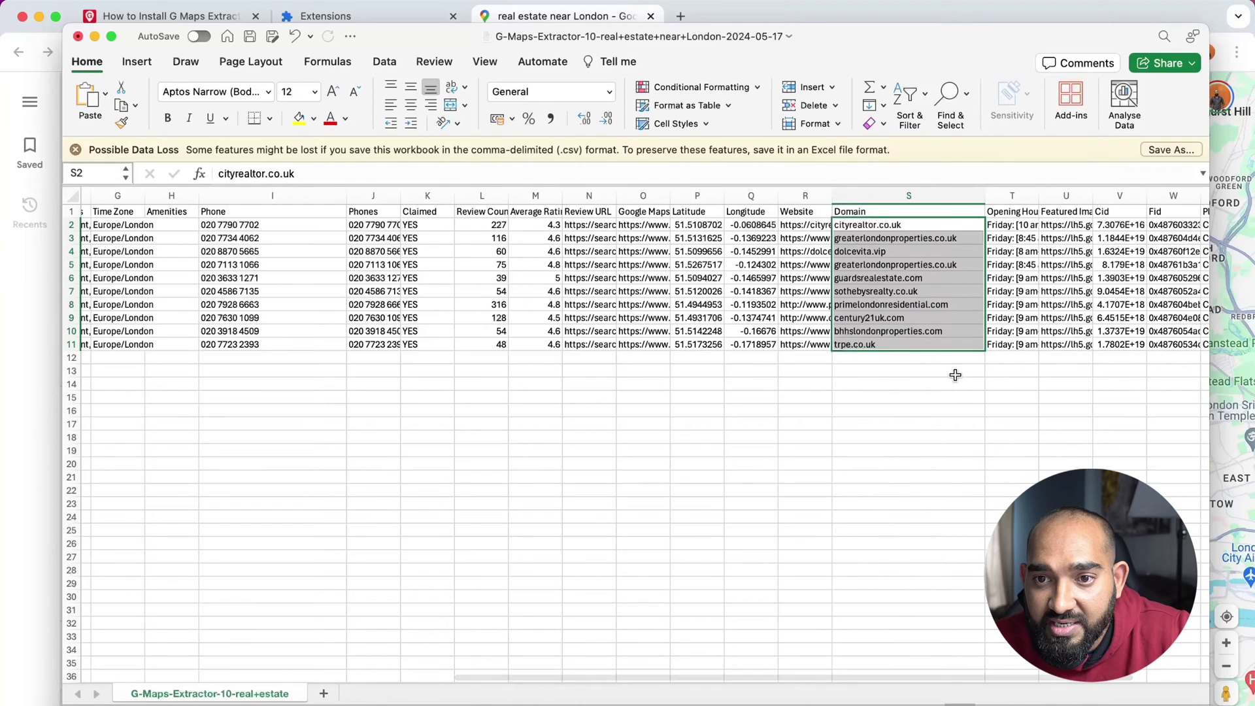
pyautogui.hscroll(3, 1076, 680)
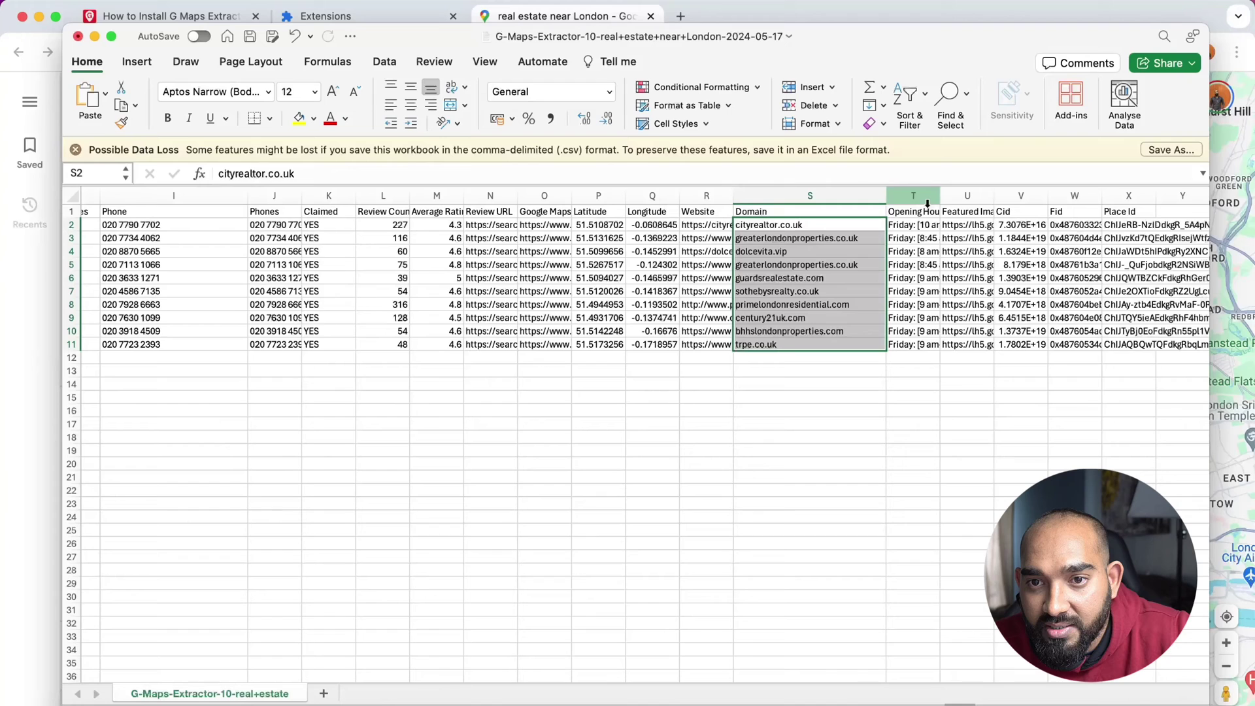
pyautogui.moveTo(940, 195); pyautogui.dragTo(1130, 193)
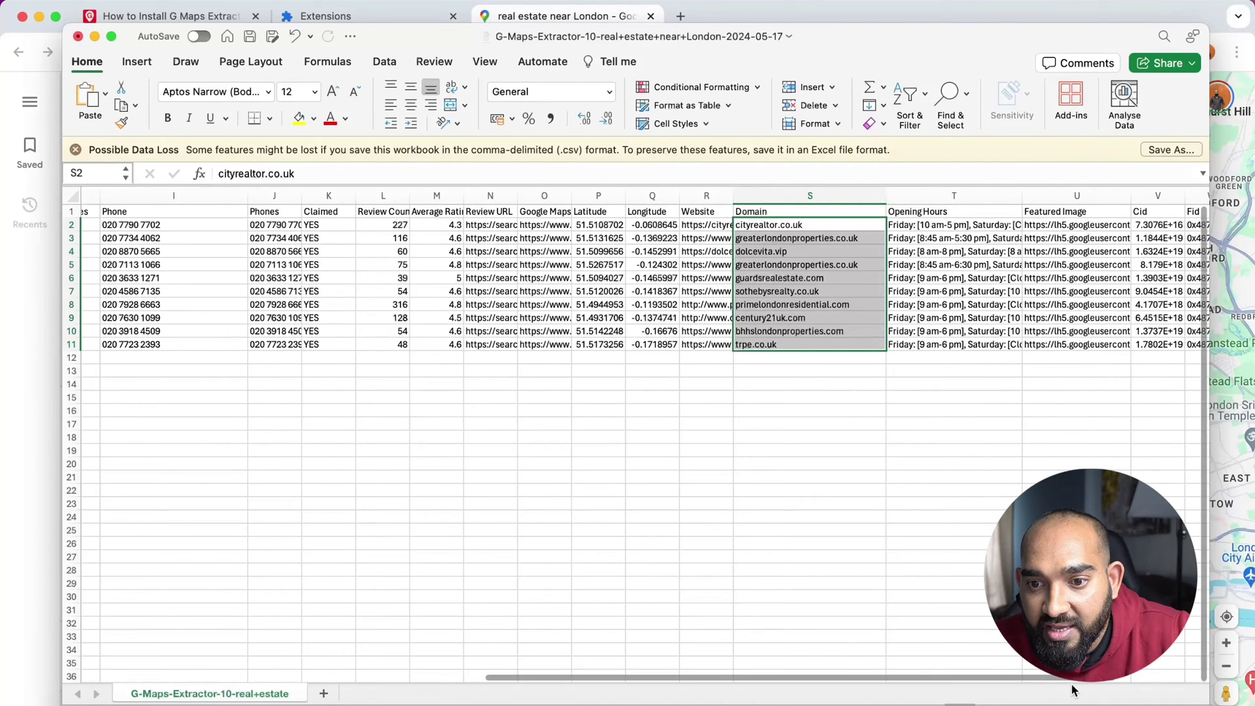
pyautogui.hscroll(2, 1139, 677)
pyautogui.hscroll(1, 1139, 677)
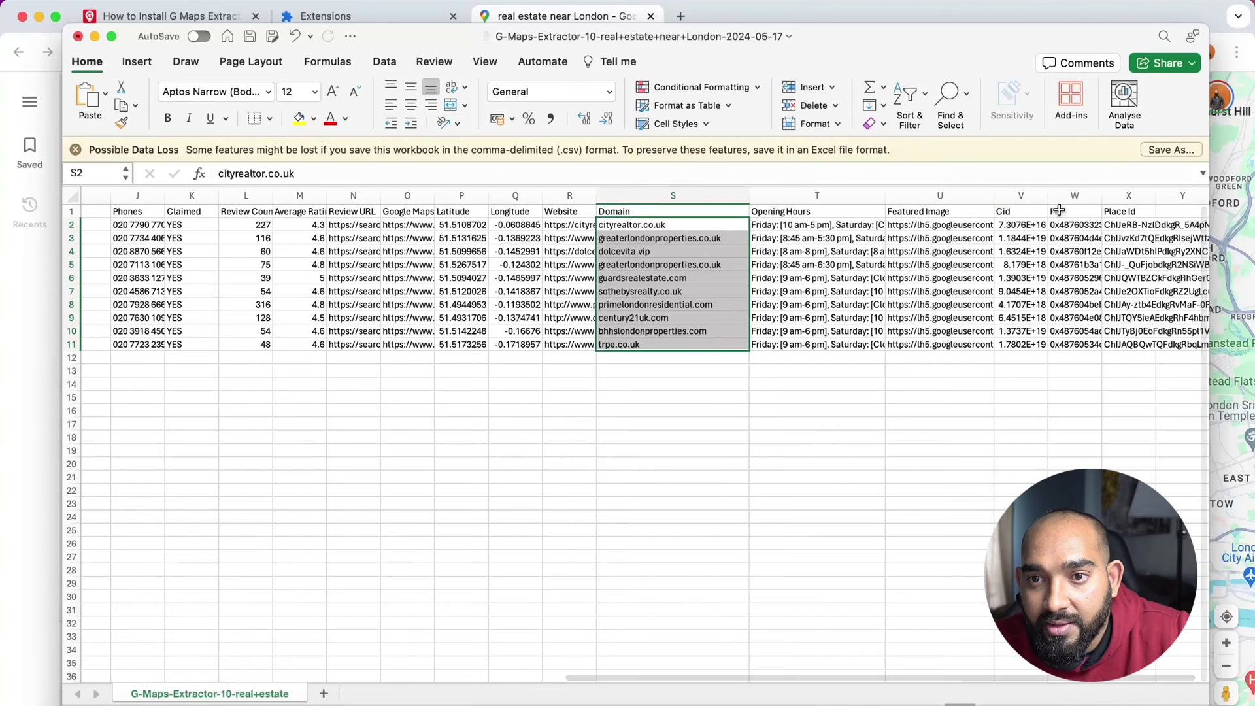
pyautogui.moveTo(1049, 195); pyautogui.dragTo(1089, 195)
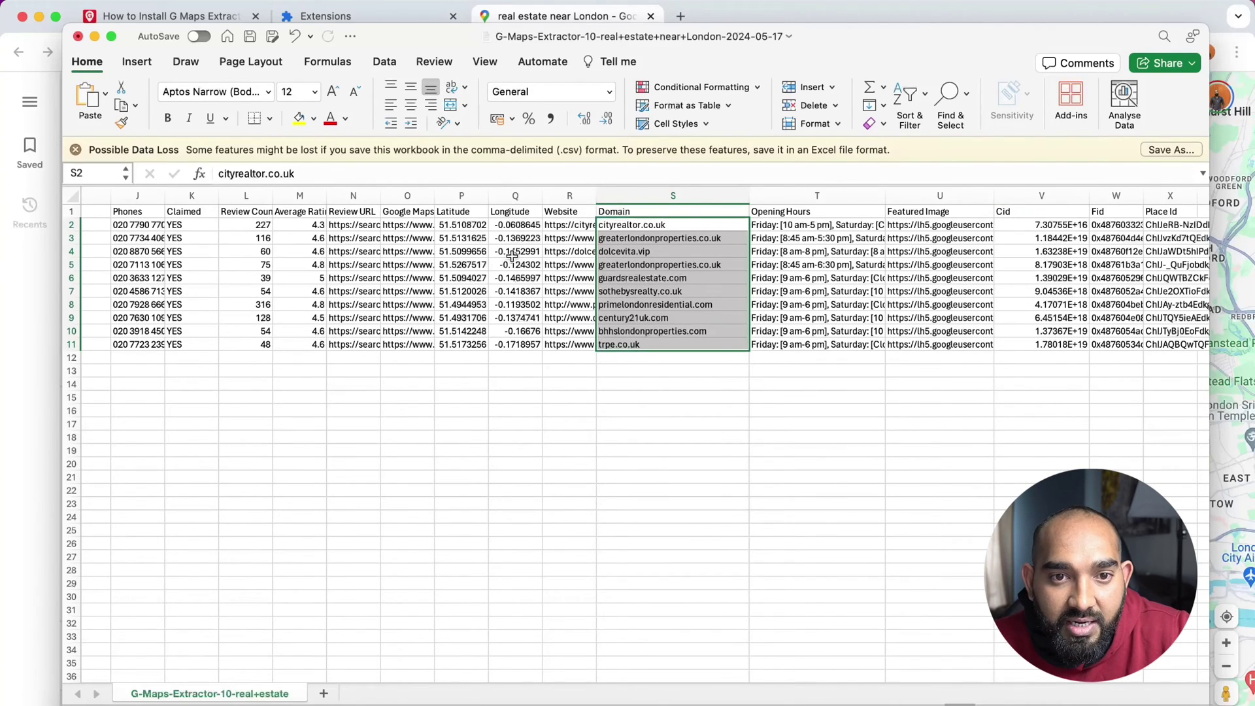
# Step: Minimise Excel and go from the G Maps Extractor install guide to its Plan & pricing page
pyautogui.click(95, 37)
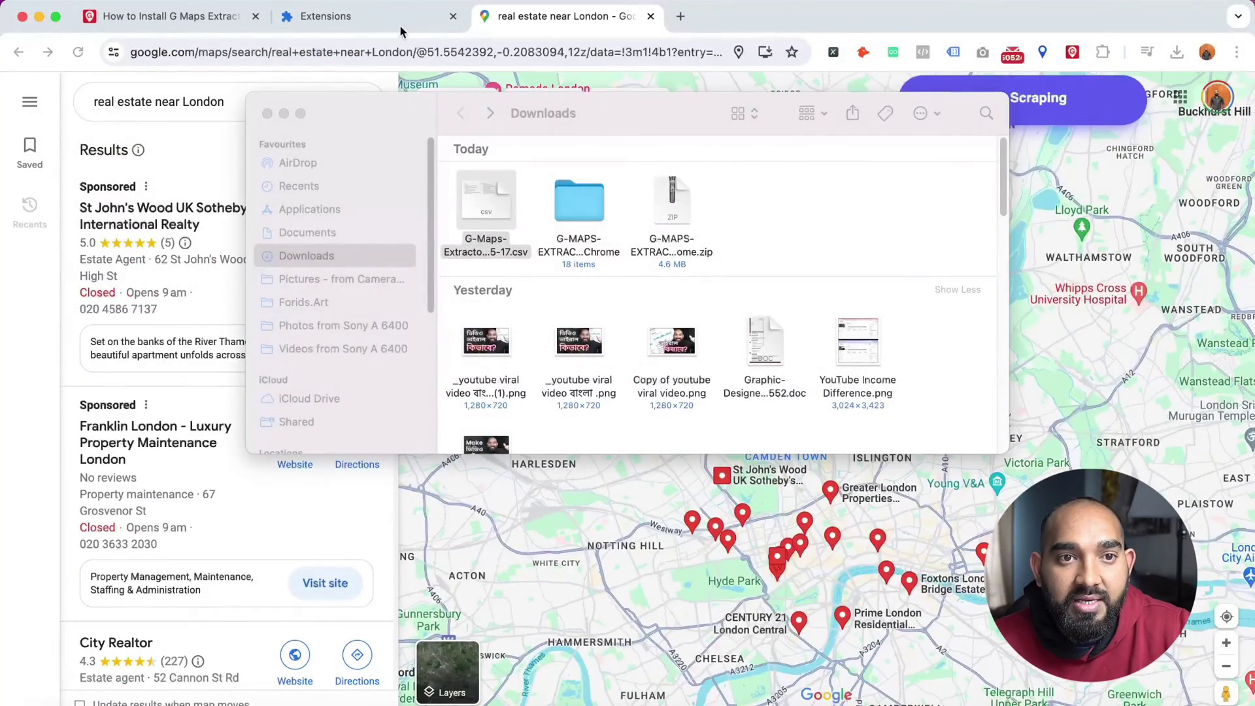
pyautogui.click(167, 26)
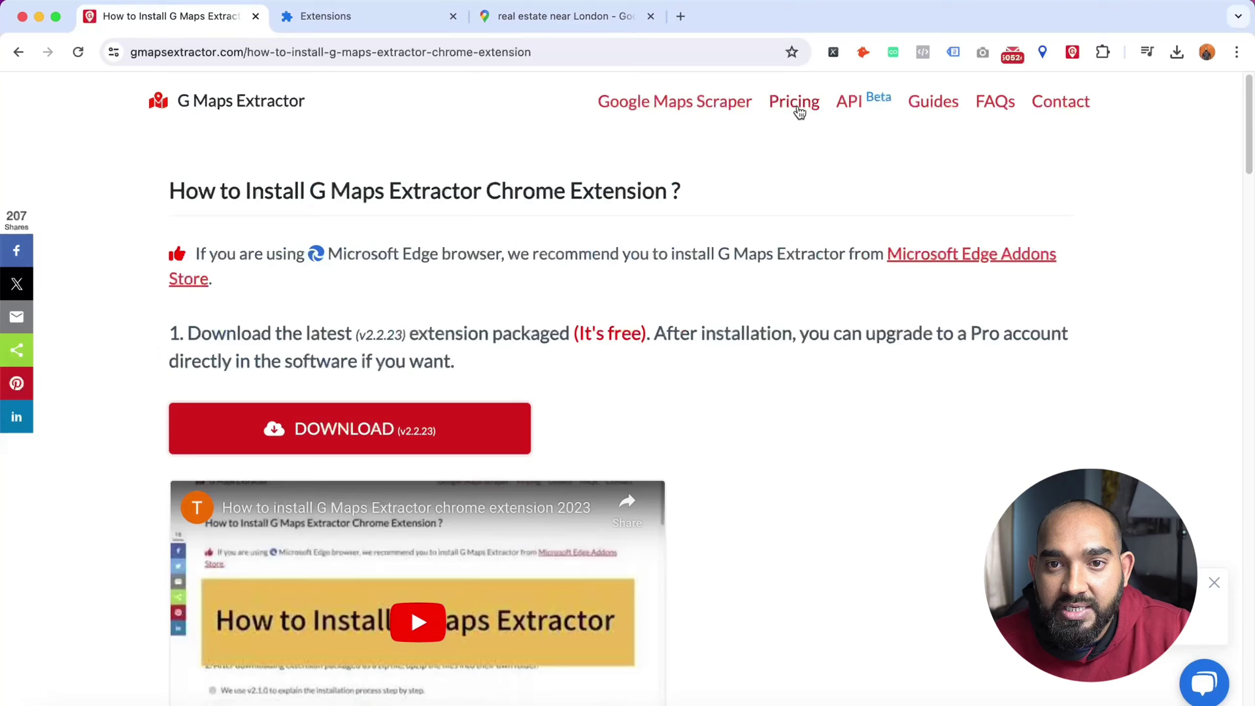
pyautogui.click(798, 111)
pyautogui.scroll(-5, 454, 379)
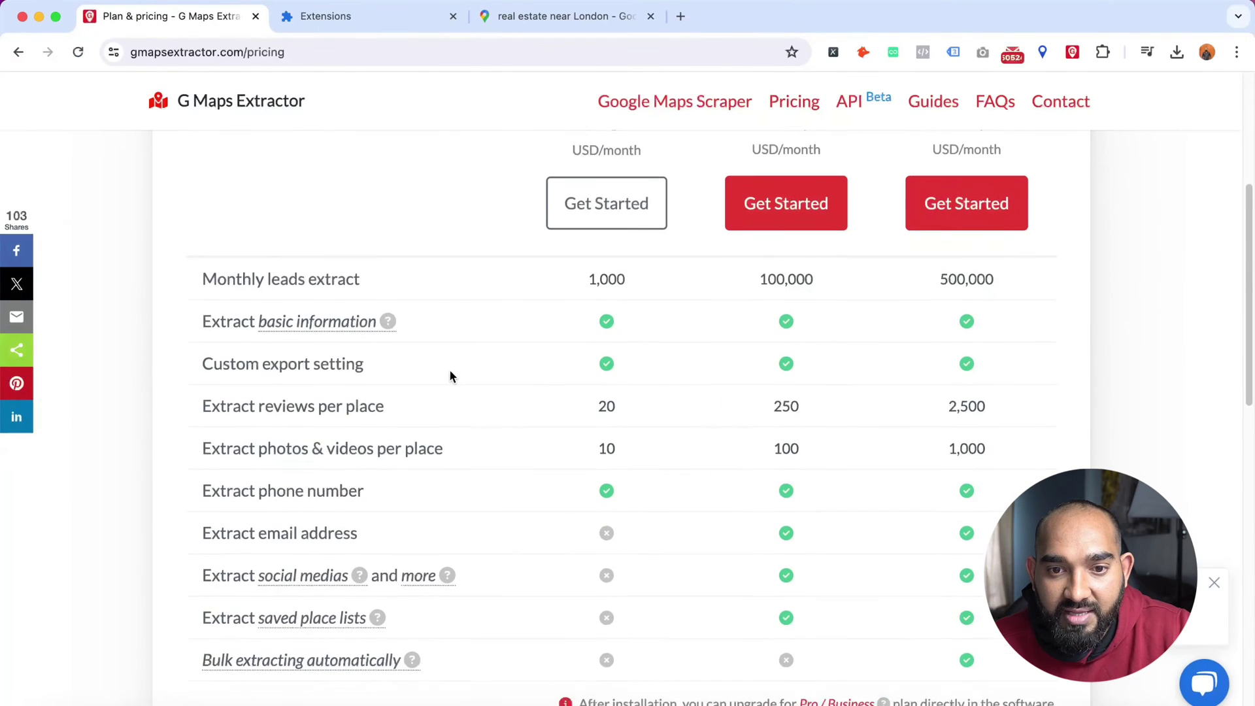
pyautogui.scroll(-1, 455, 403)
# Step: Highlight the Extract email address row and review the Free, Professional and Business feature comparison
pyautogui.moveTo(233, 498); pyautogui.dragTo(363, 501)
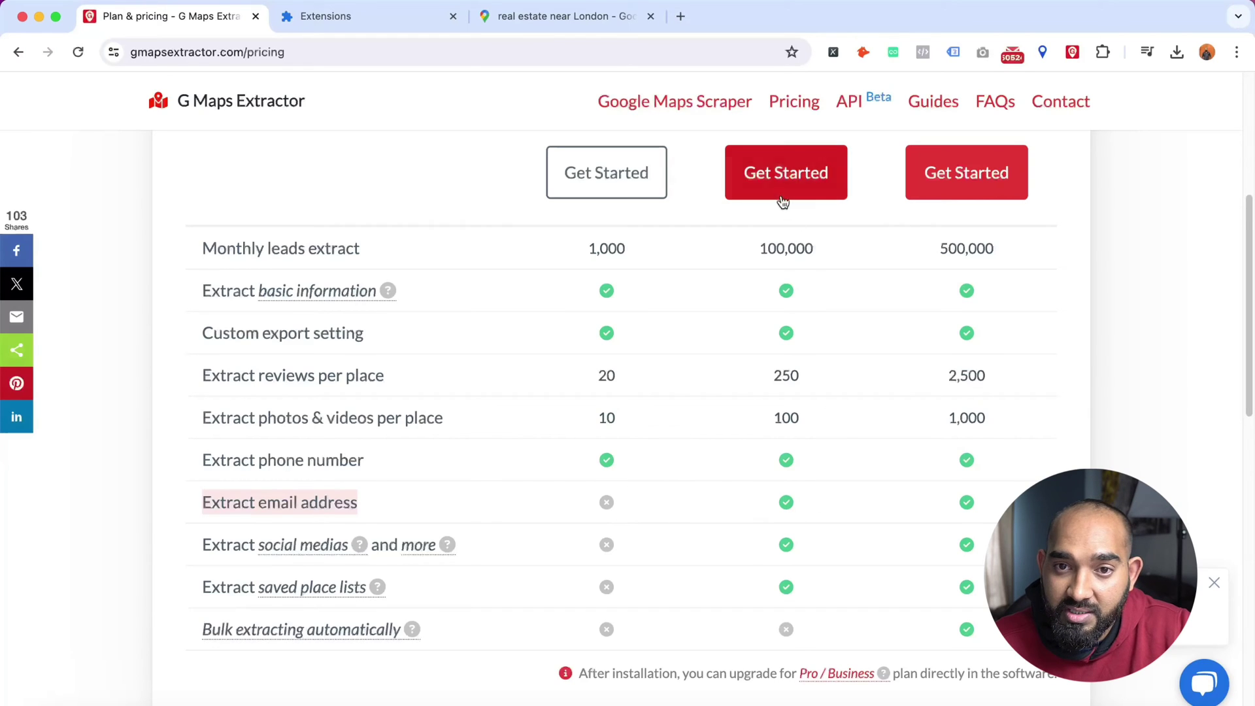
pyautogui.scroll(5, 827, 393)
pyautogui.scroll(-1, 837, 241)
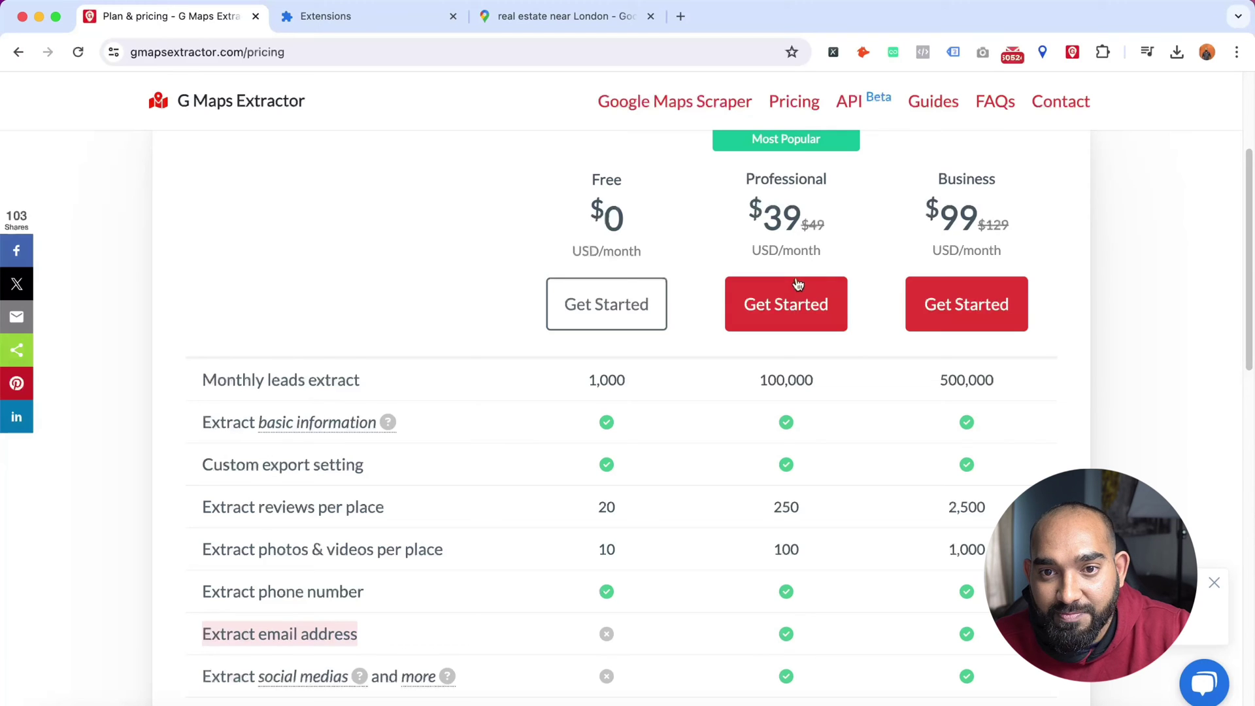
pyautogui.scroll(-1, 981, 262)
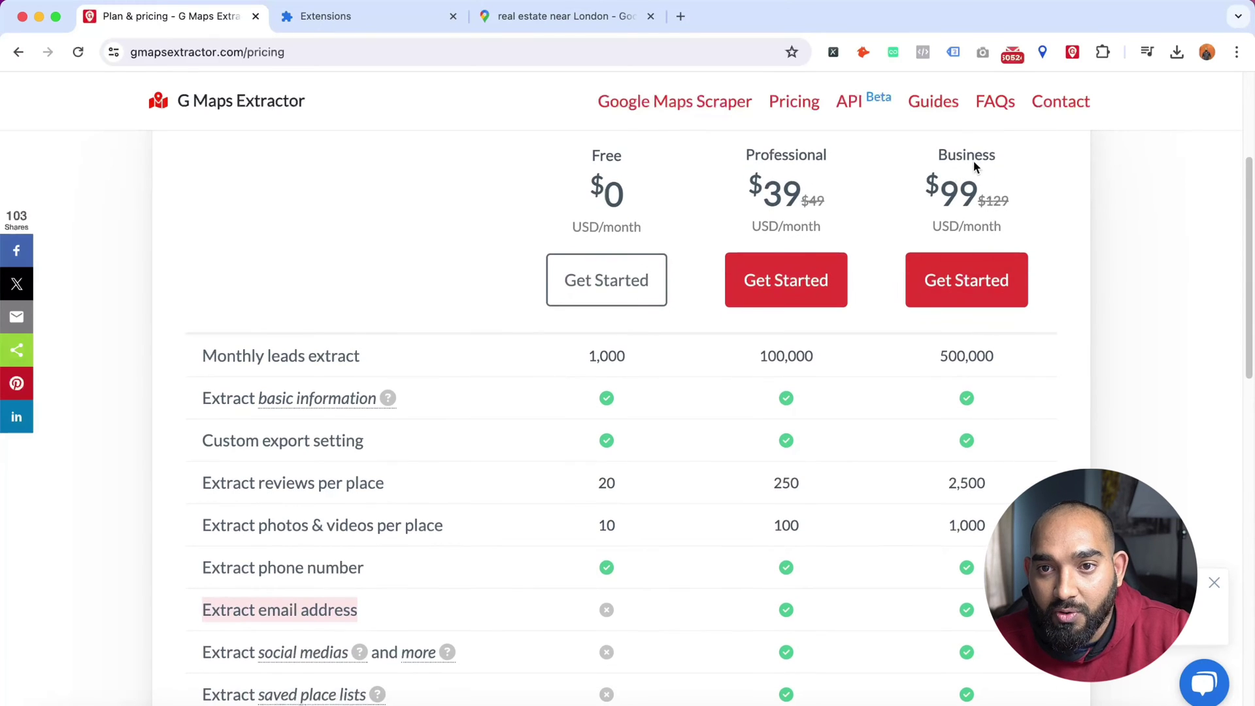
pyautogui.scroll(-5, 936, 393)
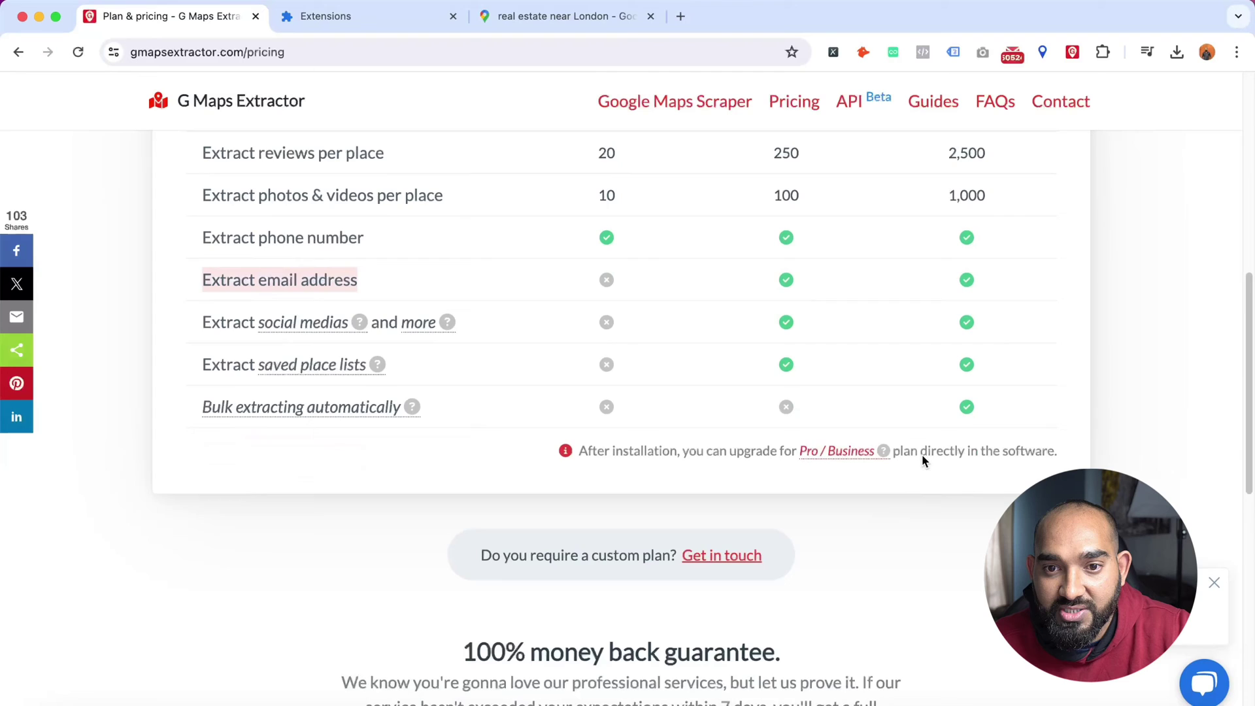
pyautogui.scroll(1, 922, 460)
pyautogui.scroll(1, 242, 401)
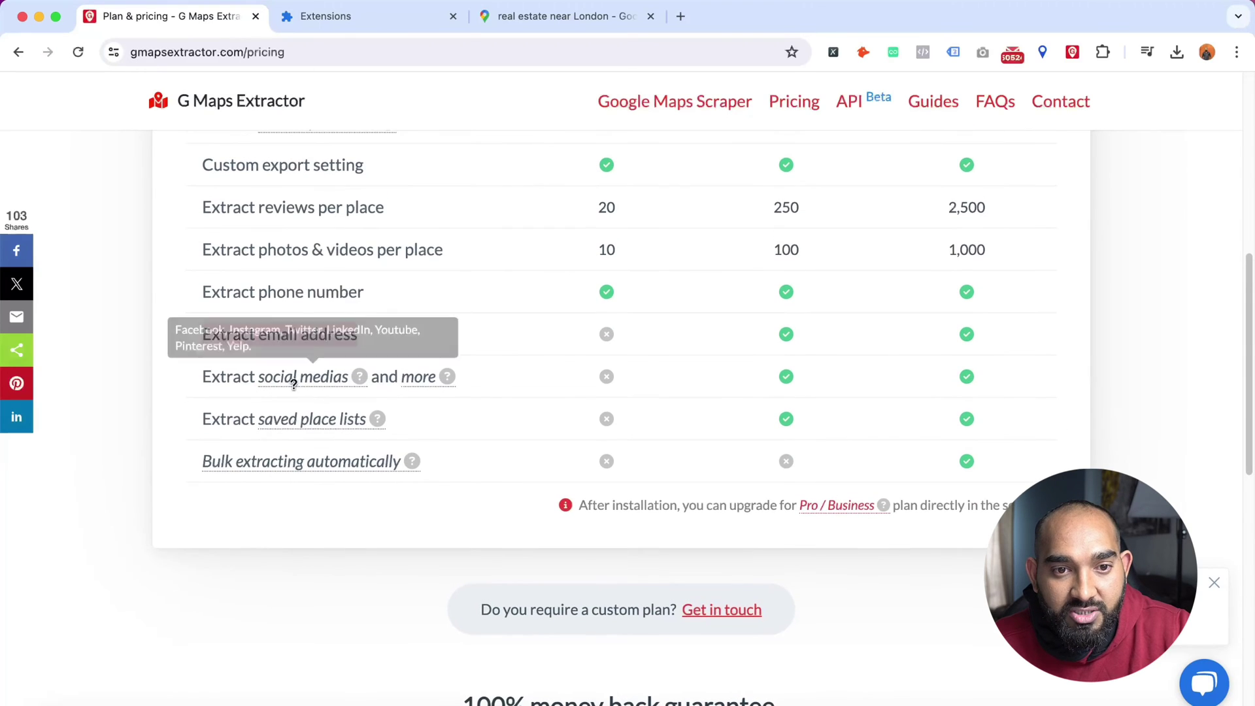
pyautogui.moveTo(332, 384)
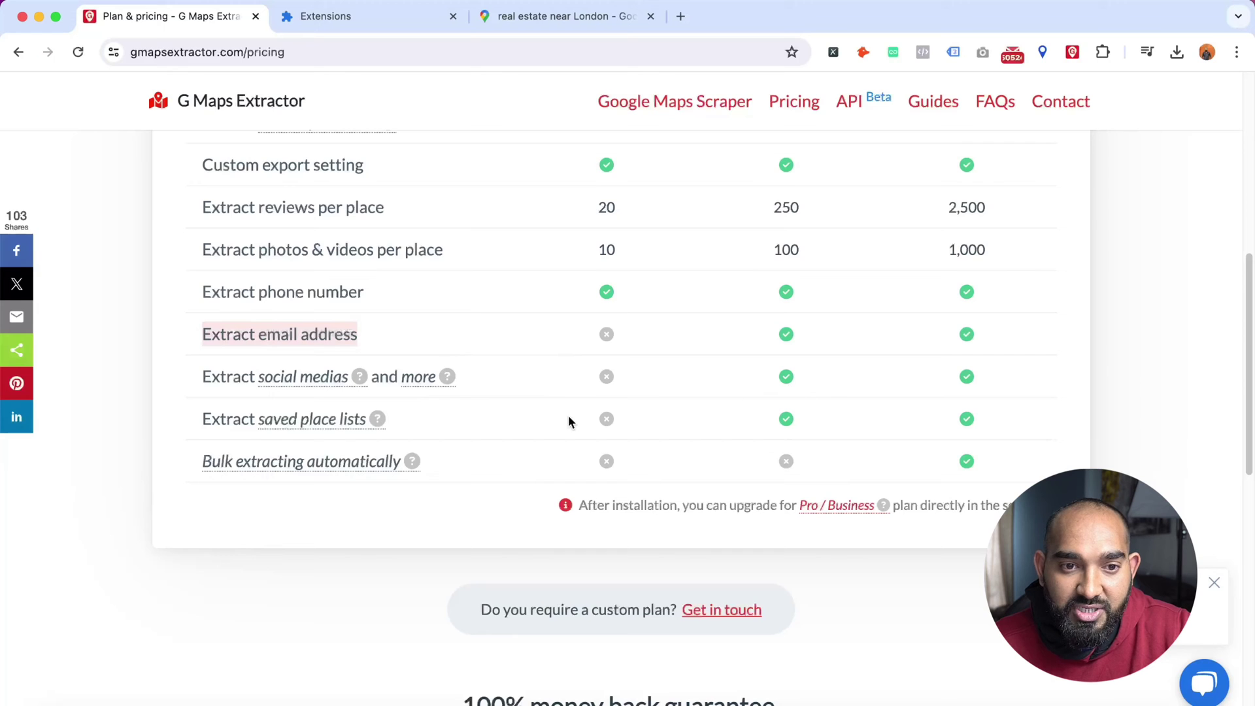
pyautogui.scroll(5, 516, 449)
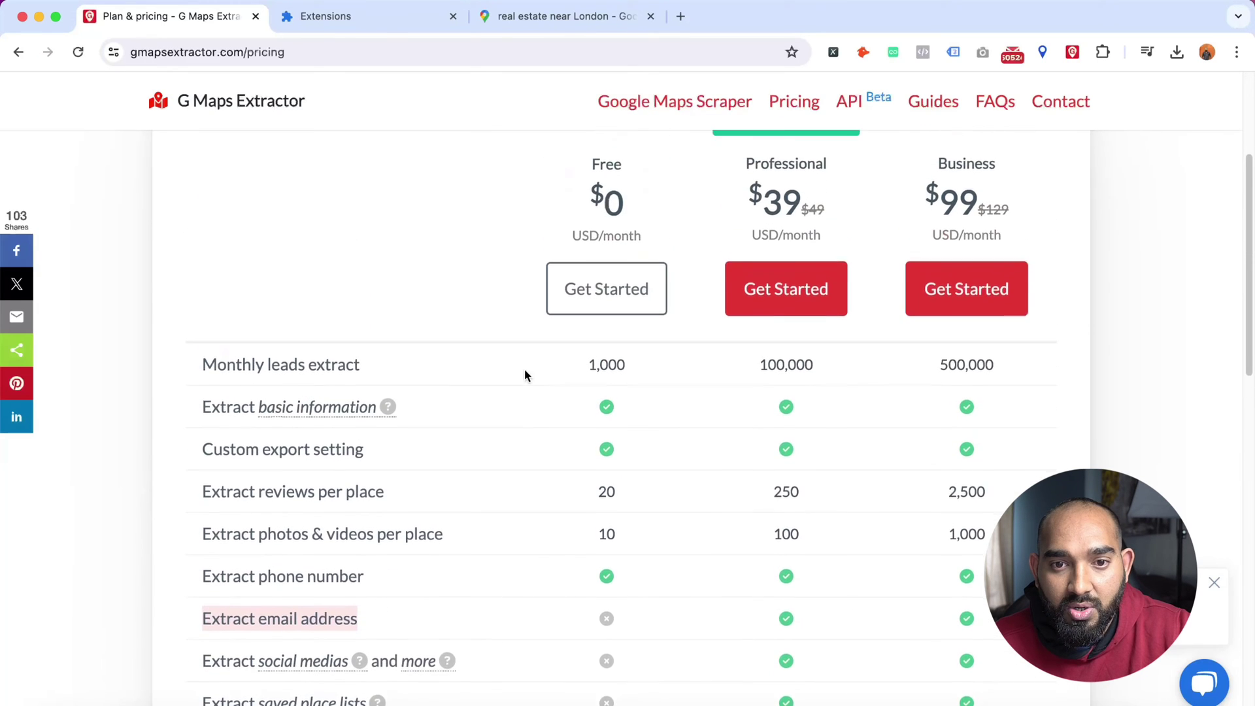
pyautogui.scroll(1, 524, 375)
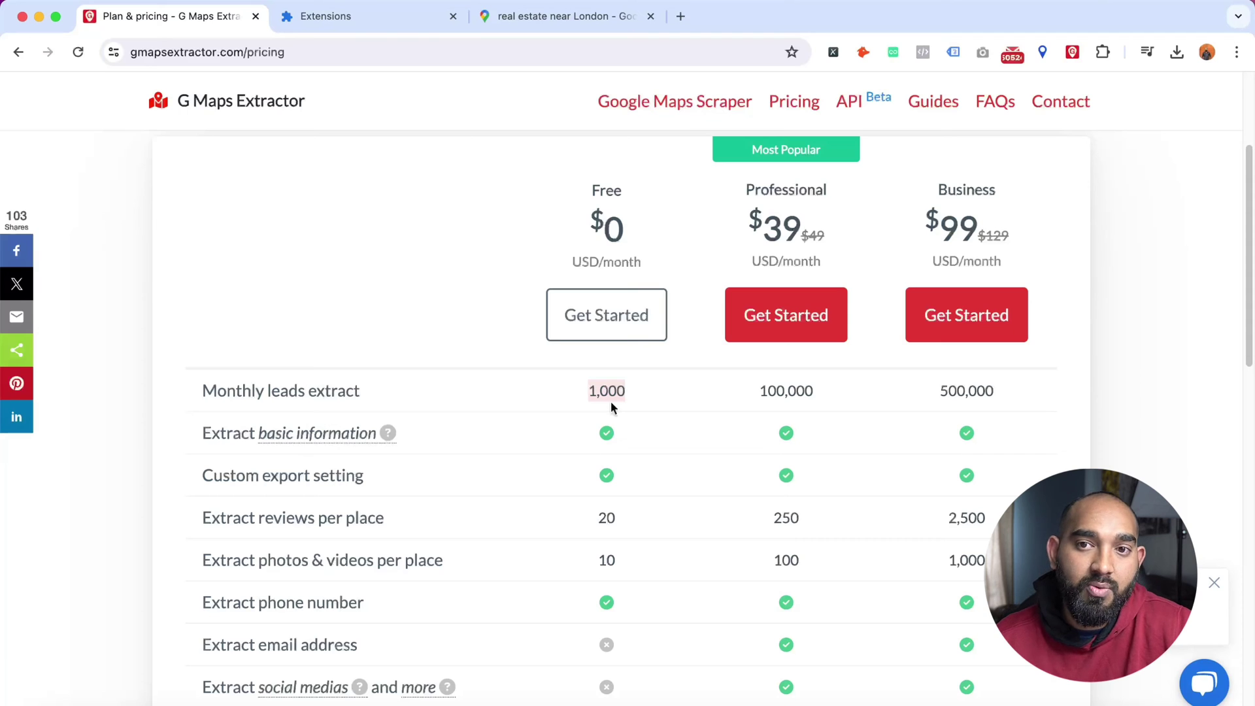
pyautogui.scroll(3, 719, 452)
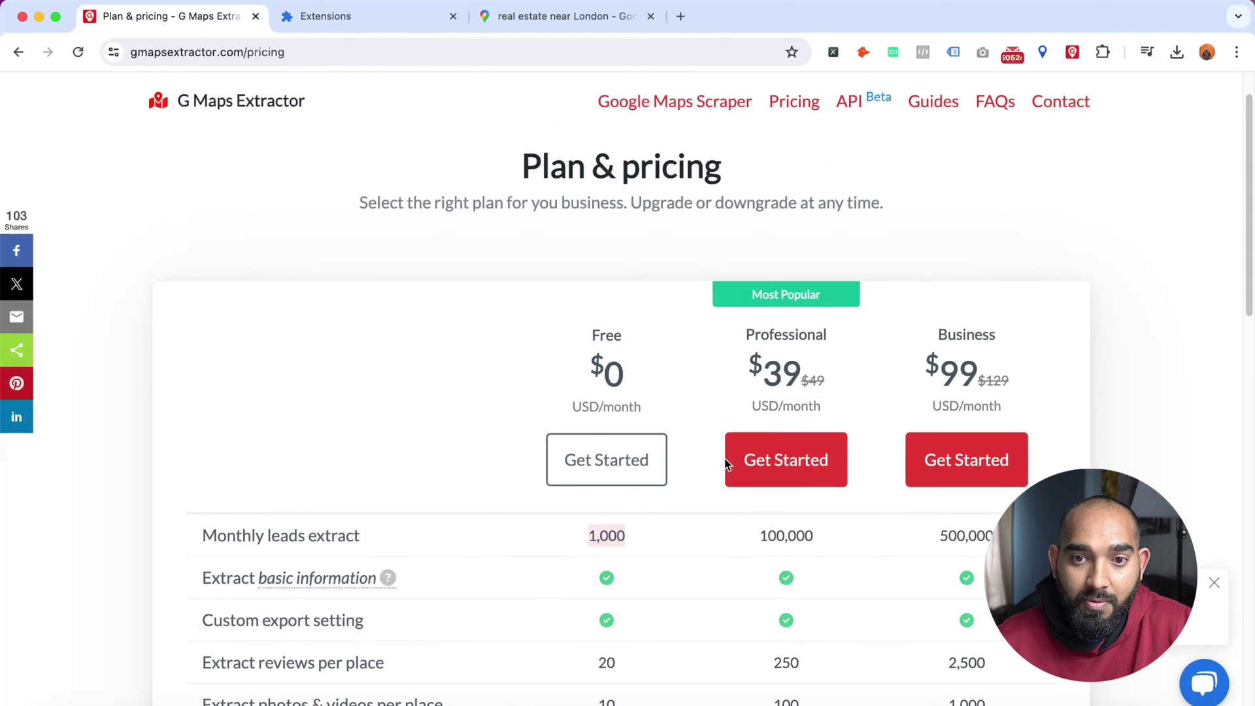
pyautogui.scroll(-5, 847, 363)
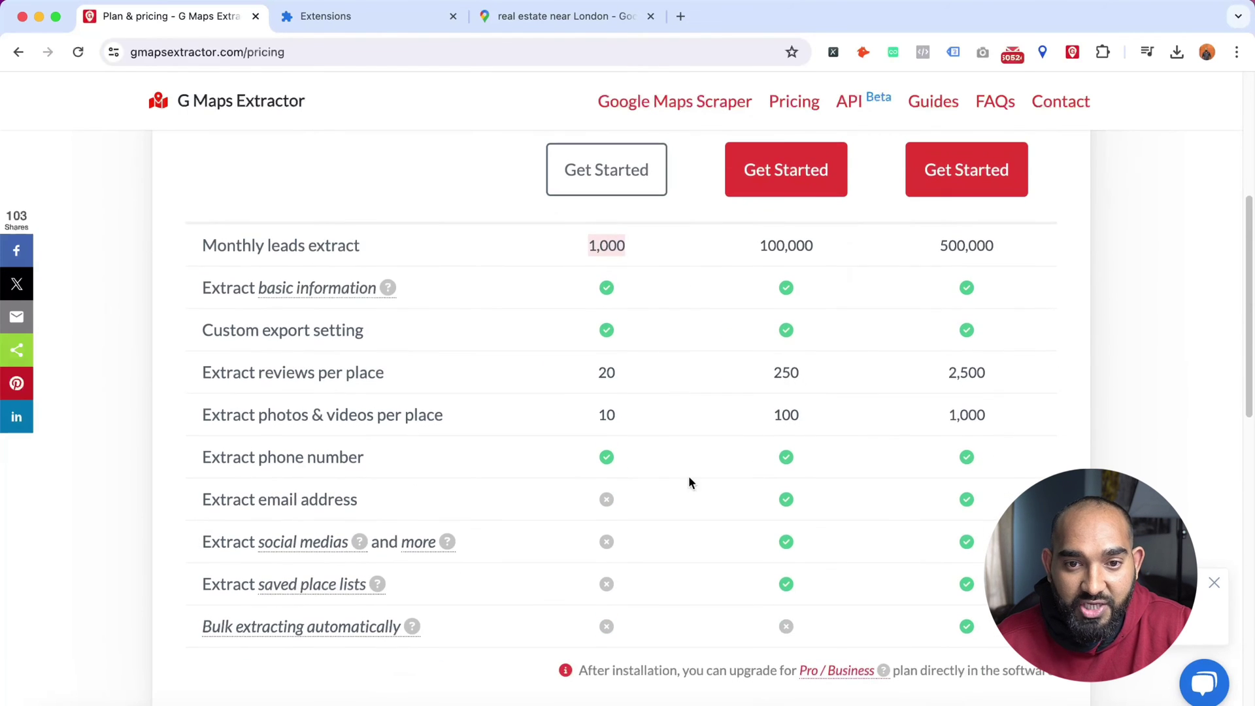
pyautogui.scroll(3, 682, 495)
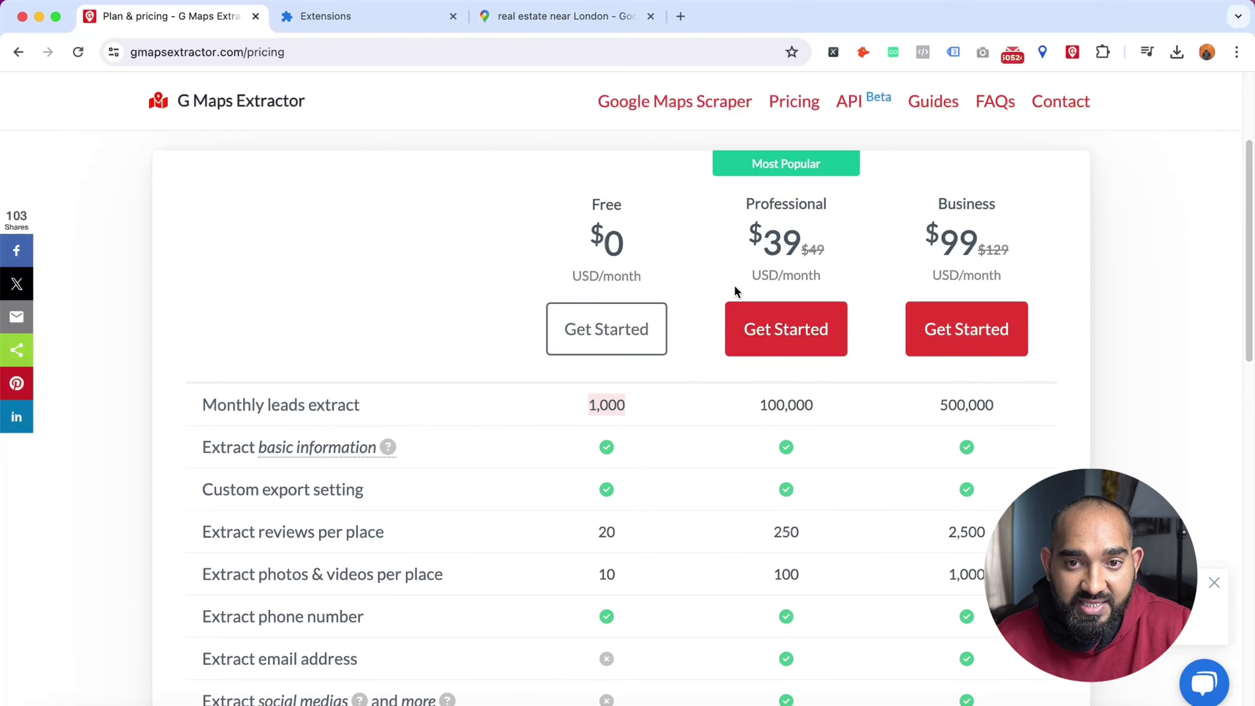
pyautogui.scroll(-3, 628, 526)
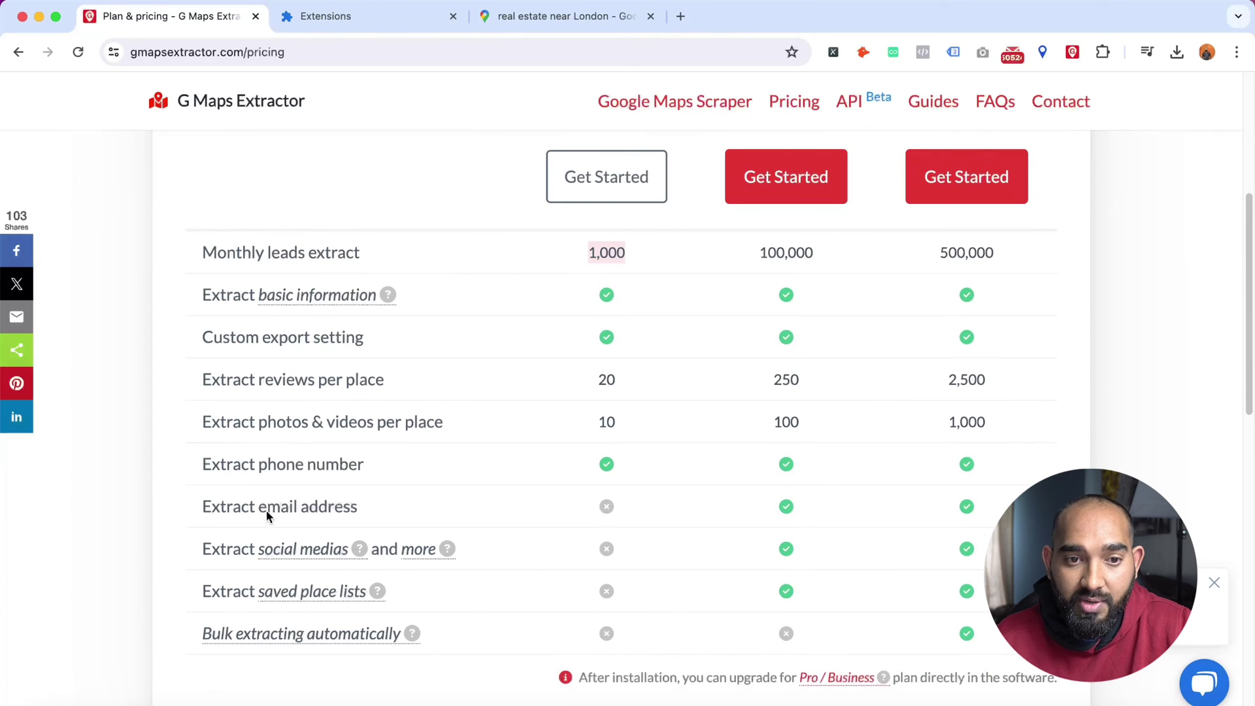
pyautogui.tripleClick(240, 510)
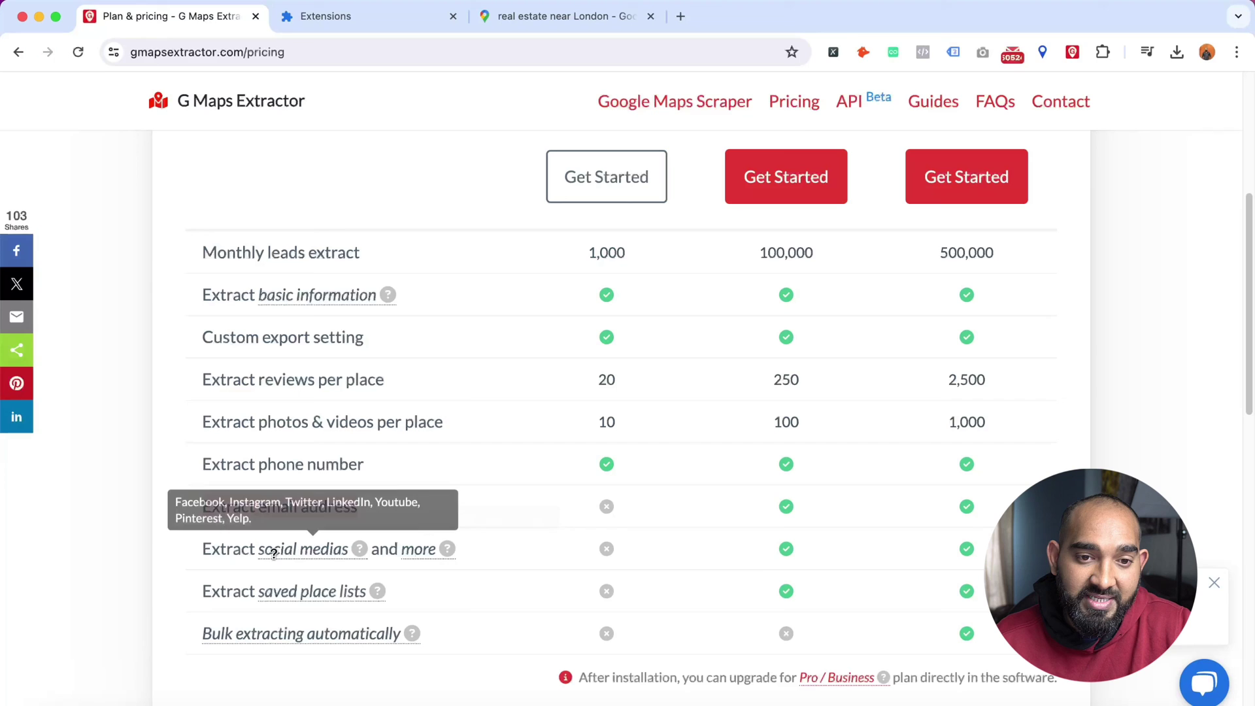
pyautogui.scroll(3, 880, 520)
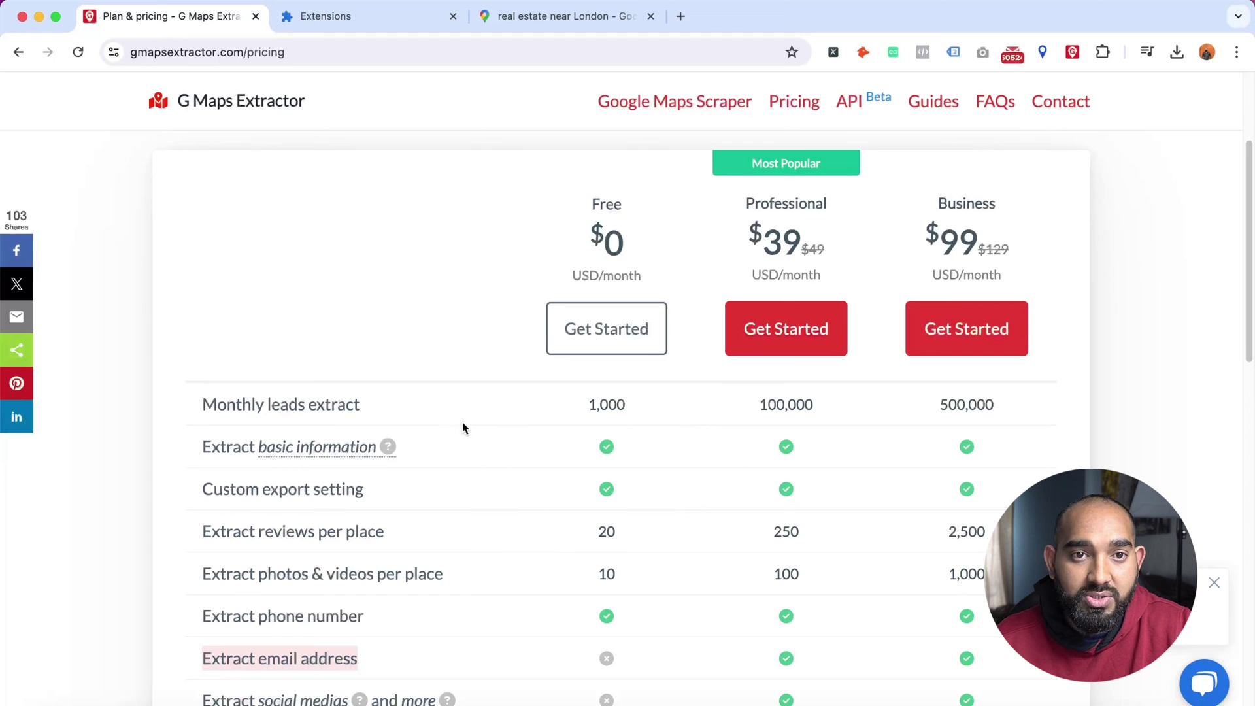
pyautogui.scroll(1, 382, 276)
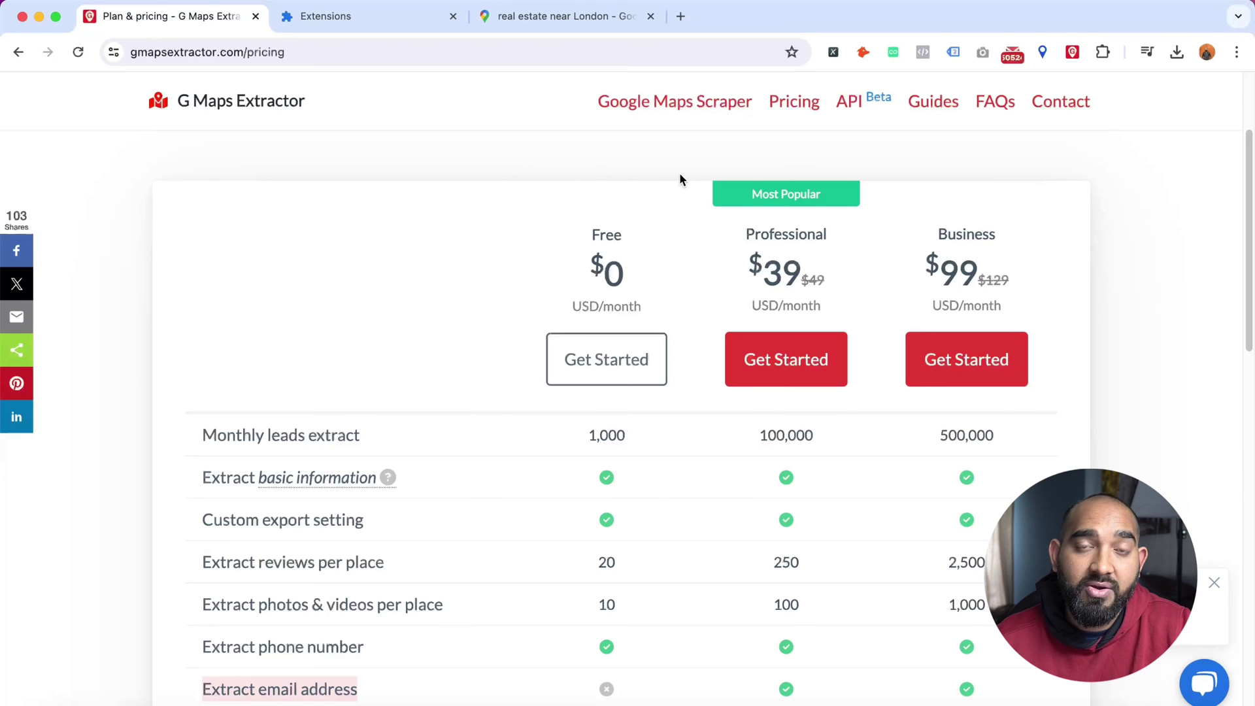
pyautogui.scroll(2, 395, 227)
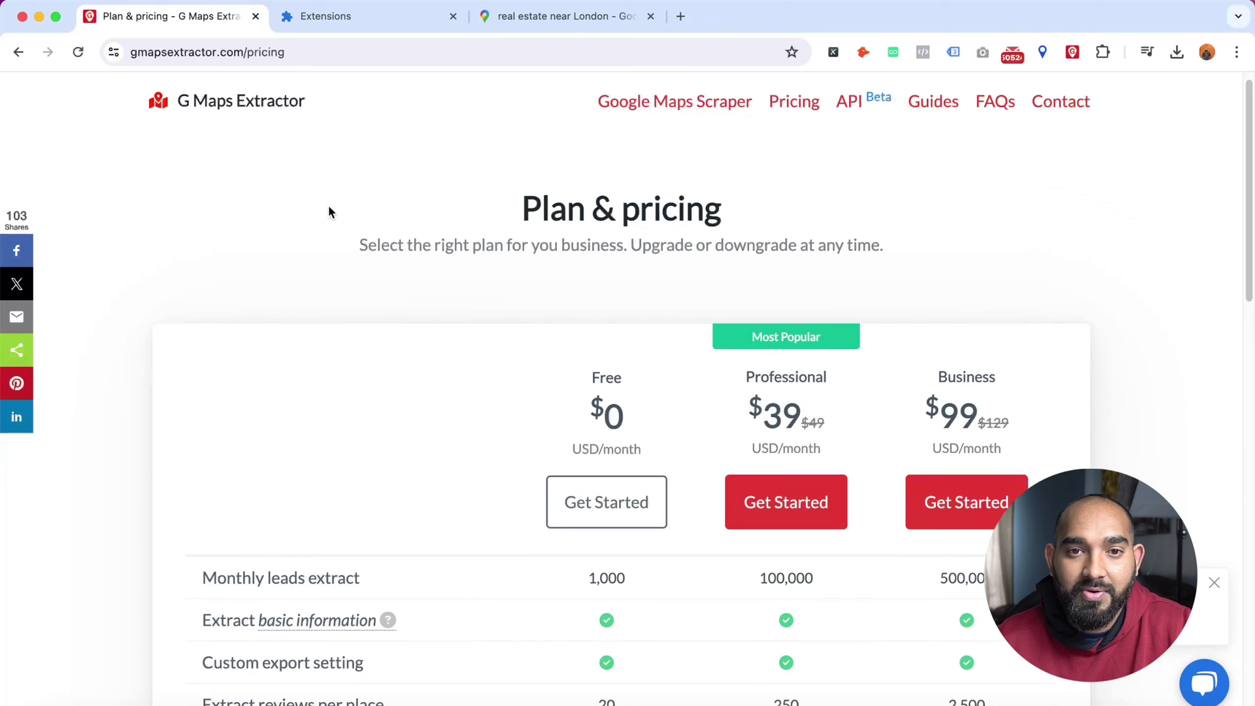
pyautogui.scroll(1, 307, 219)
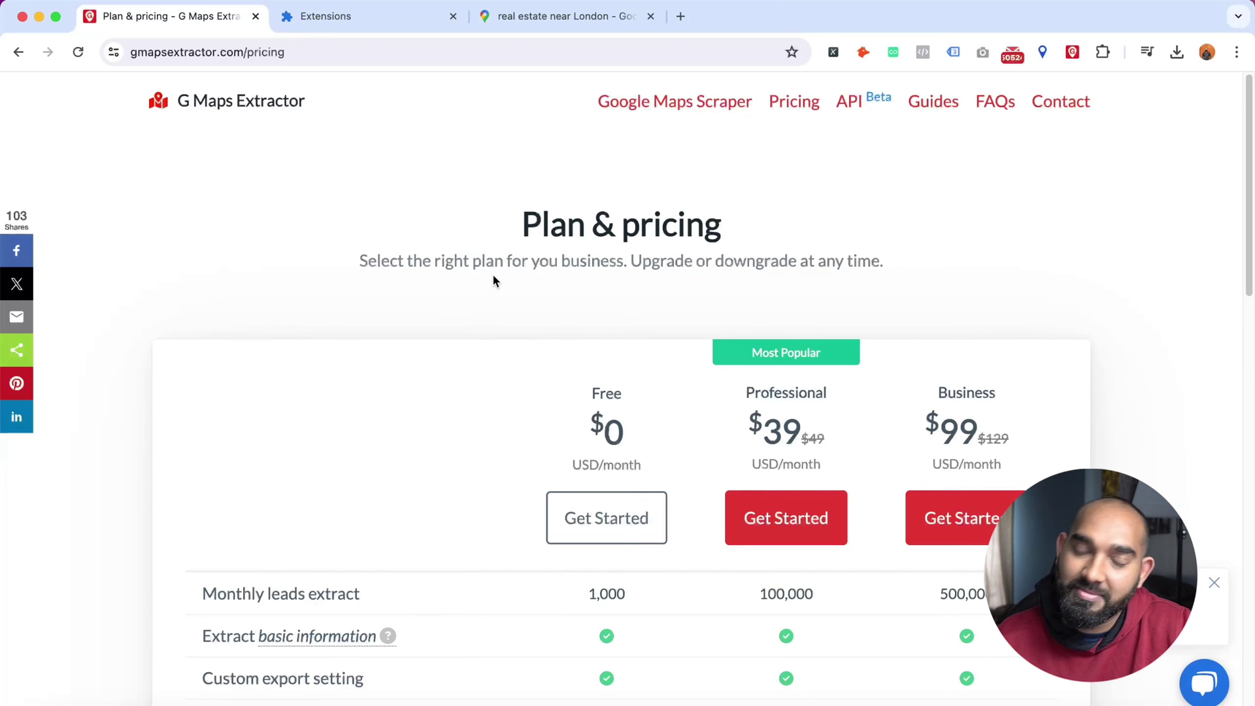
pyautogui.scroll(-1, 488, 277)
pyautogui.scroll(-1, 334, 288)
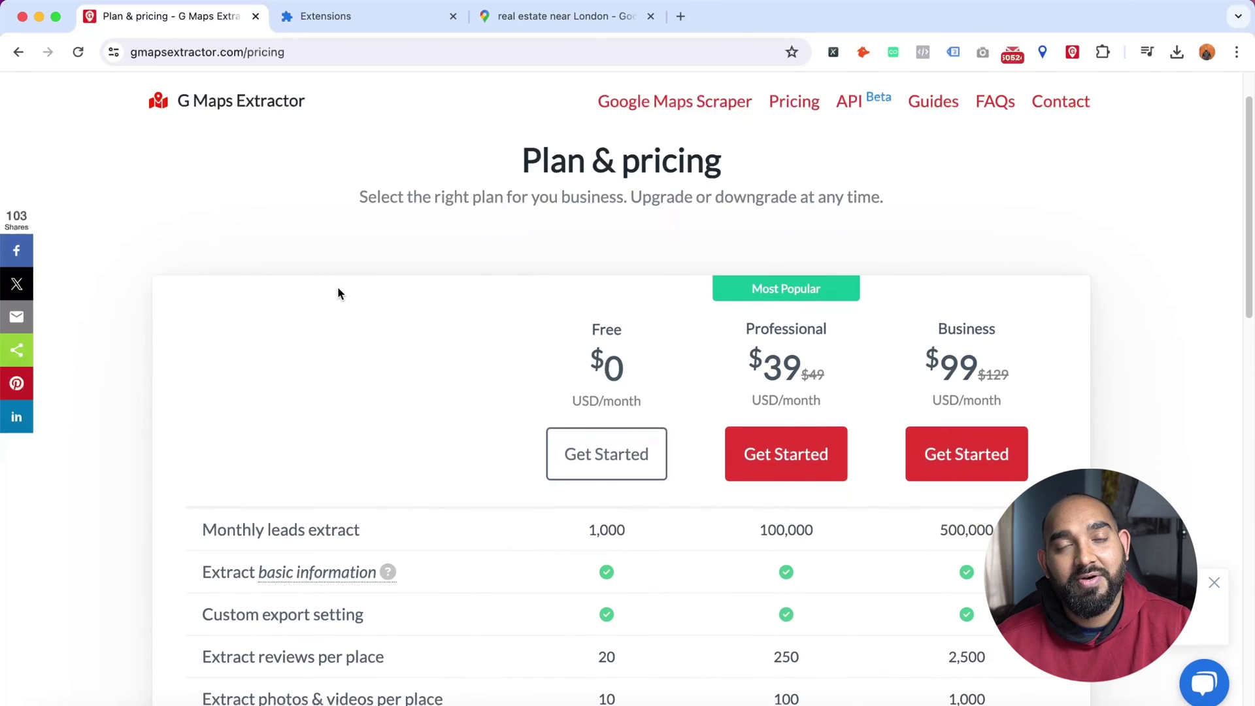